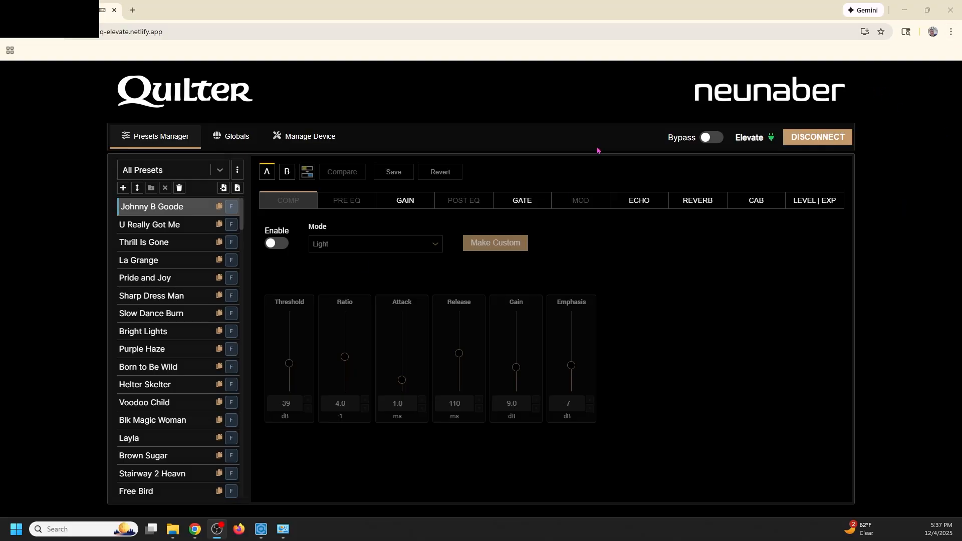
# Step: Install the Quilter Labs Elevate web page as a desktop app
pyautogui.click(952, 33)
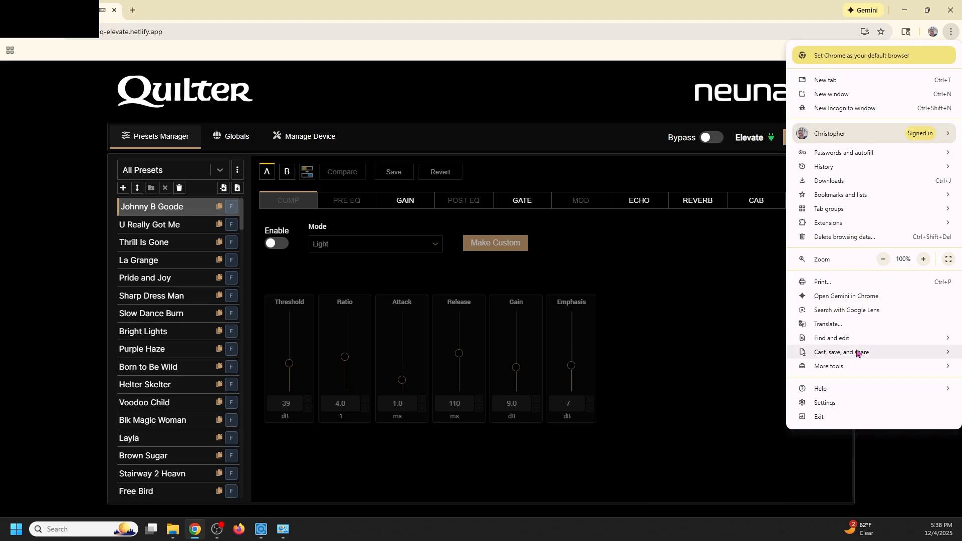
pyautogui.moveTo(858, 353)
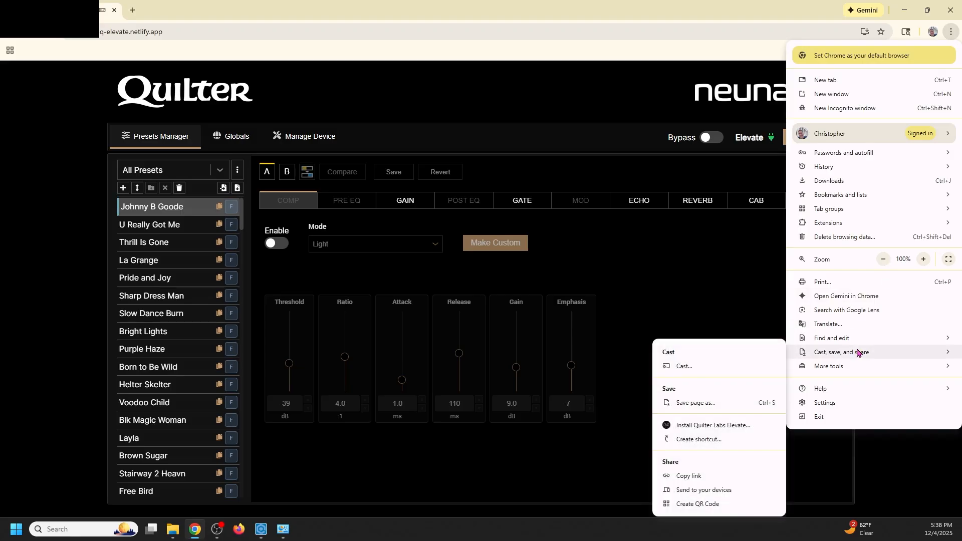
pyautogui.click(695, 426)
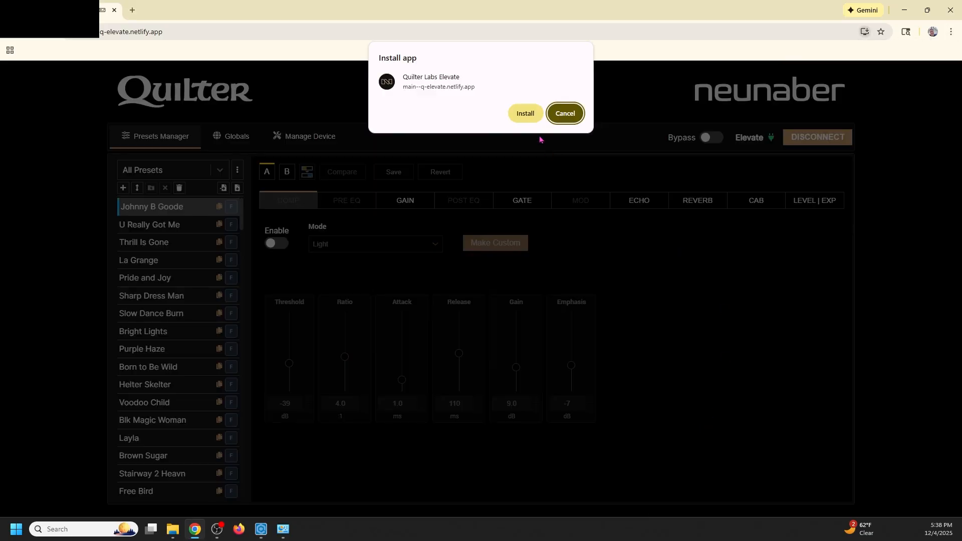
pyautogui.click(527, 112)
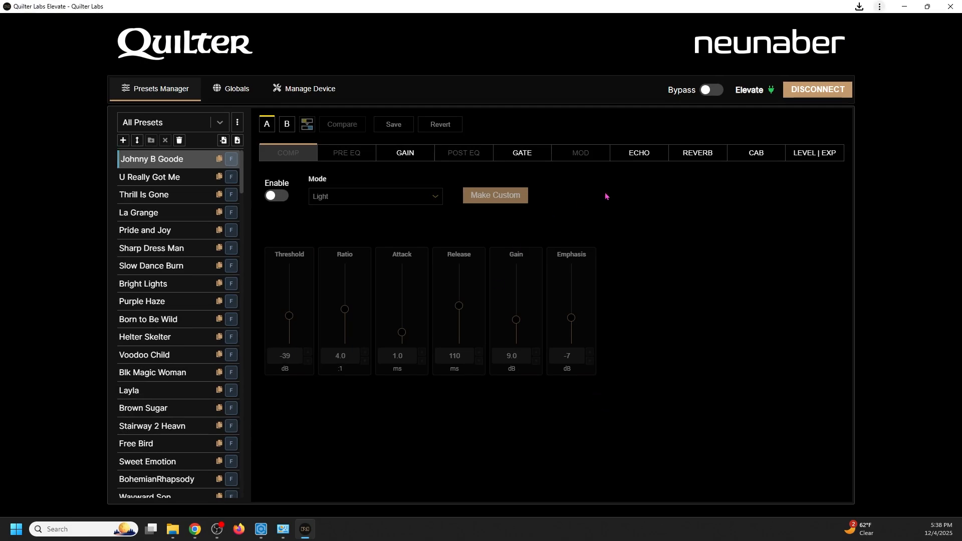
# Step: Close the app and browser windows and locate Quilter Labs Elevate among the installed programs in Programs and Features
pyautogui.click(952, 9)
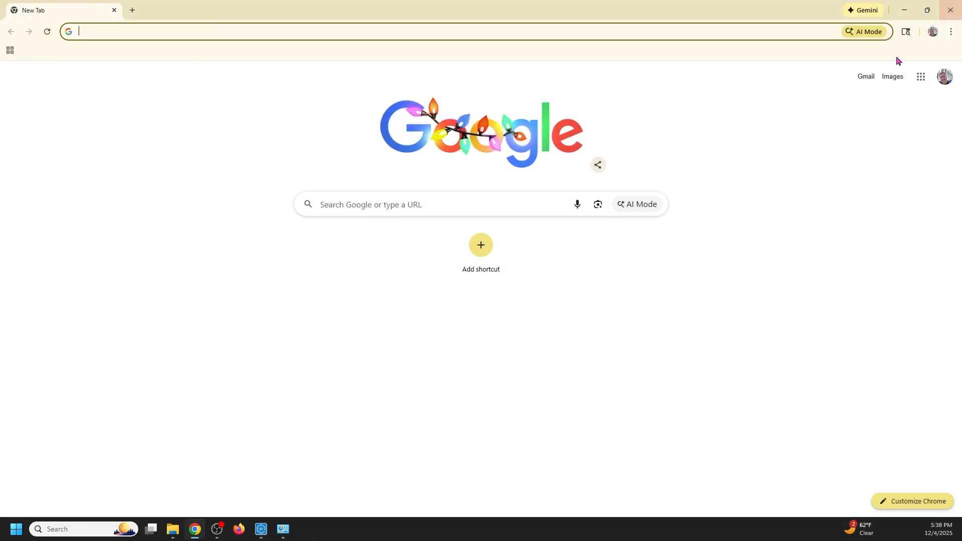
pyautogui.click(951, 6)
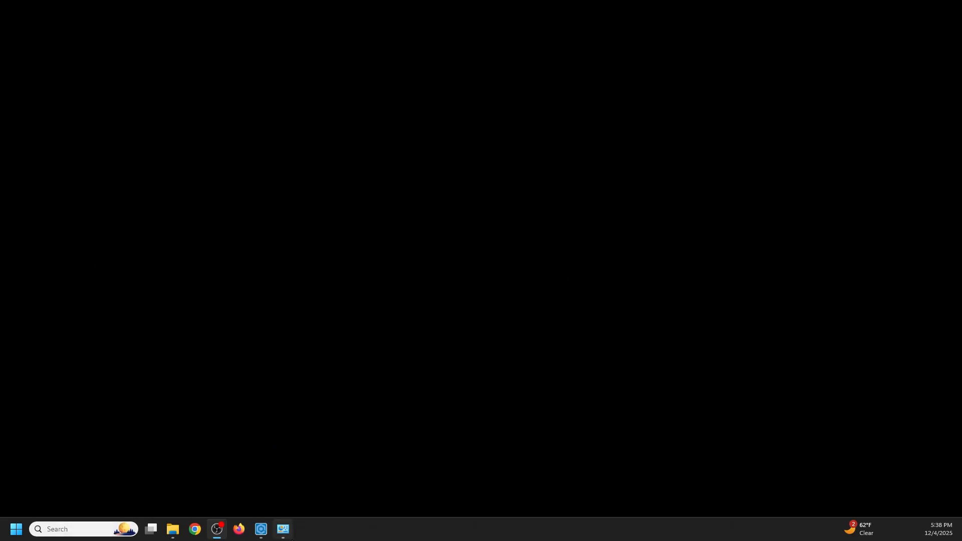
pyautogui.click(283, 476)
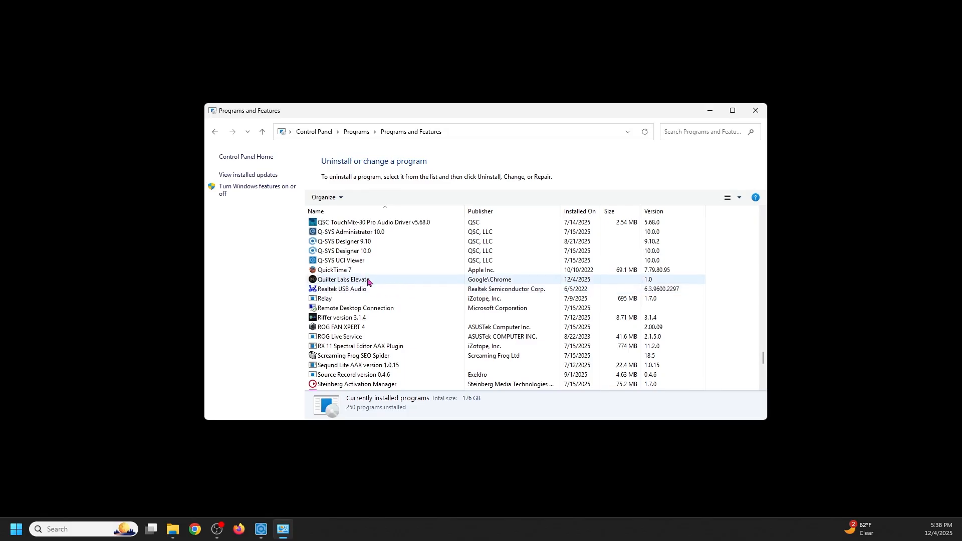
pyautogui.click(361, 283)
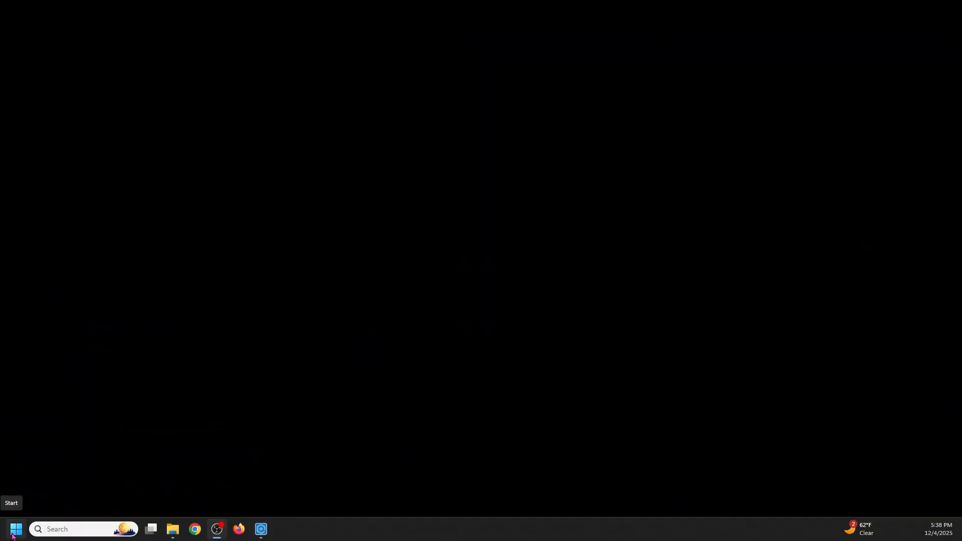
# Step: Launch the installed Quilter Labs Elevate app from Windows and display it full screen at 110% zoom
pyautogui.click(14, 535)
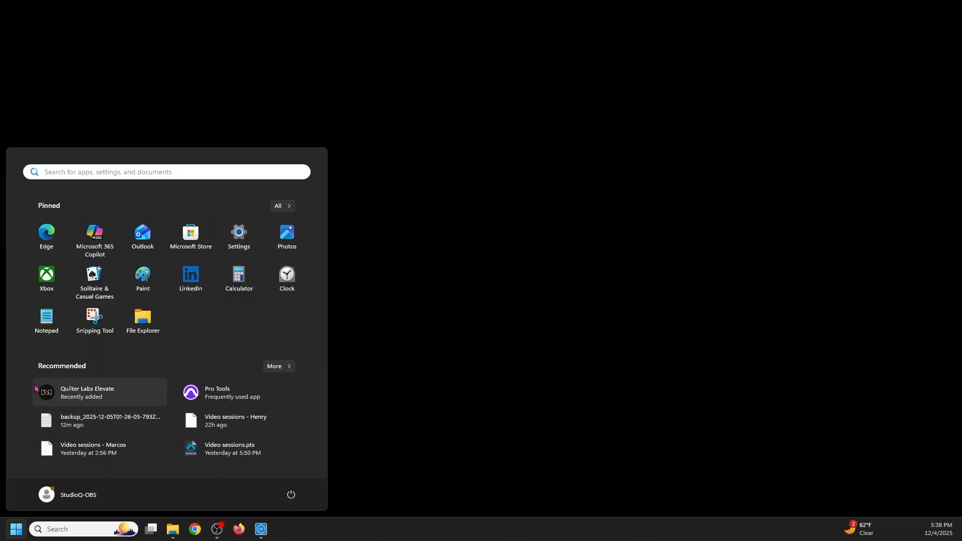
pyautogui.click(61, 400)
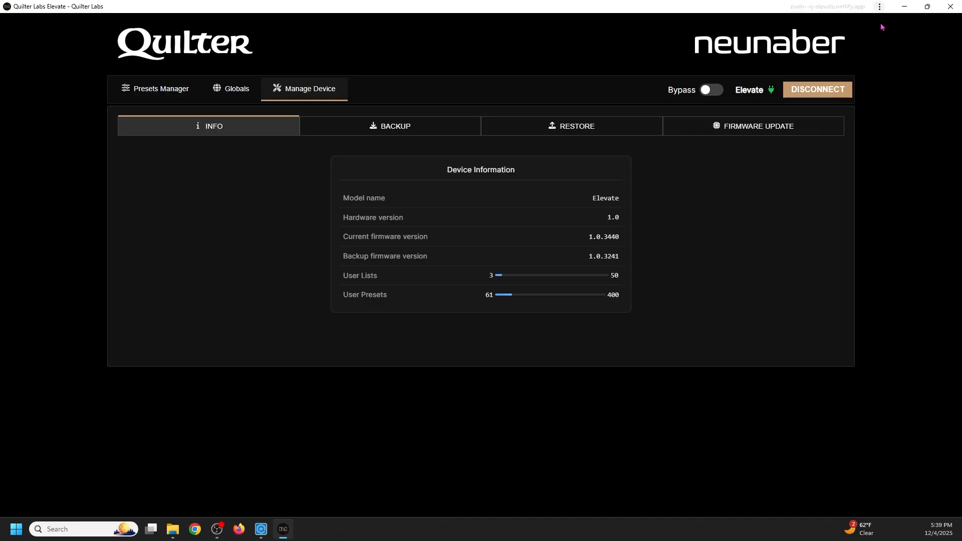
pyautogui.click(880, 6)
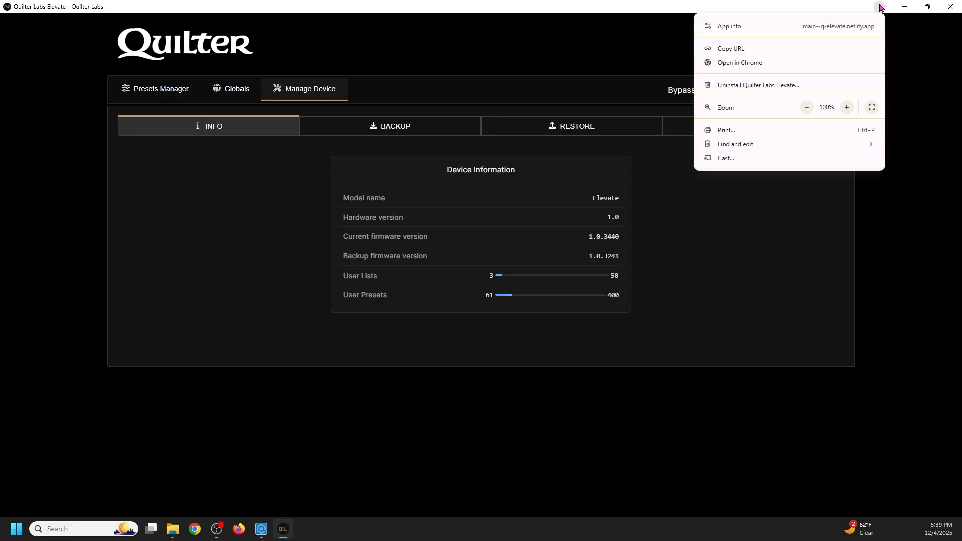
pyautogui.click(872, 107)
pyautogui.hotkey('ctrl', '+')
pyautogui.hotkey('ctrl', '+')
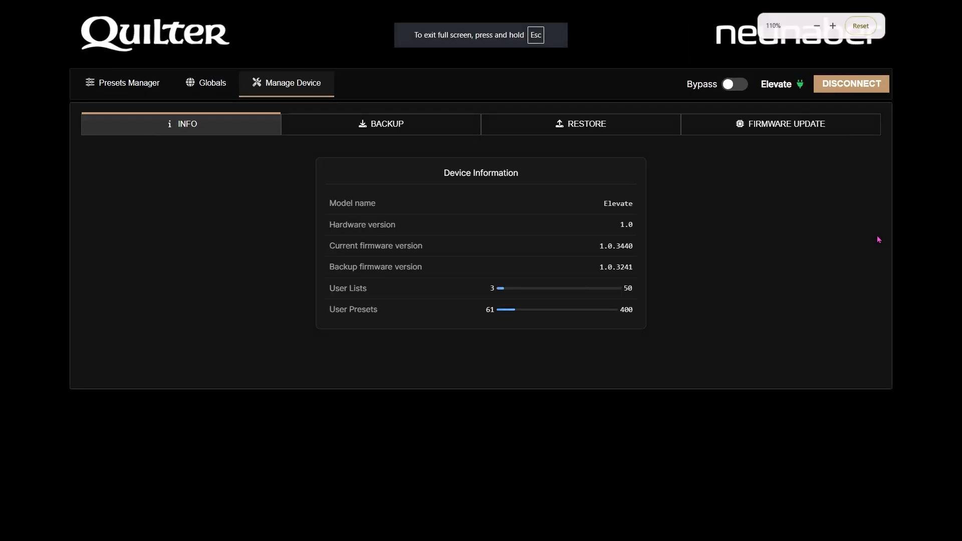
pyautogui.hotkey('ctrl', '-')
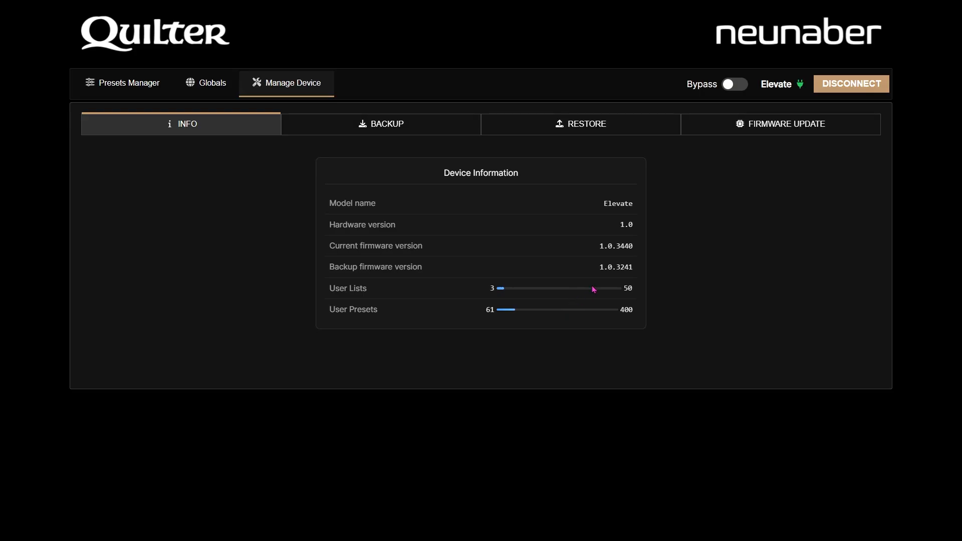
# Step: Check the hardware, current firmware and backup firmware versions in the device information
pyautogui.moveTo(603, 224); pyautogui.dragTo(611, 257)
pyautogui.doubleClick(611, 242)
pyautogui.doubleClick(606, 267)
# Step: Create a backup of the device's user presets and lists and dismiss the completion dialog
pyautogui.click(401, 129)
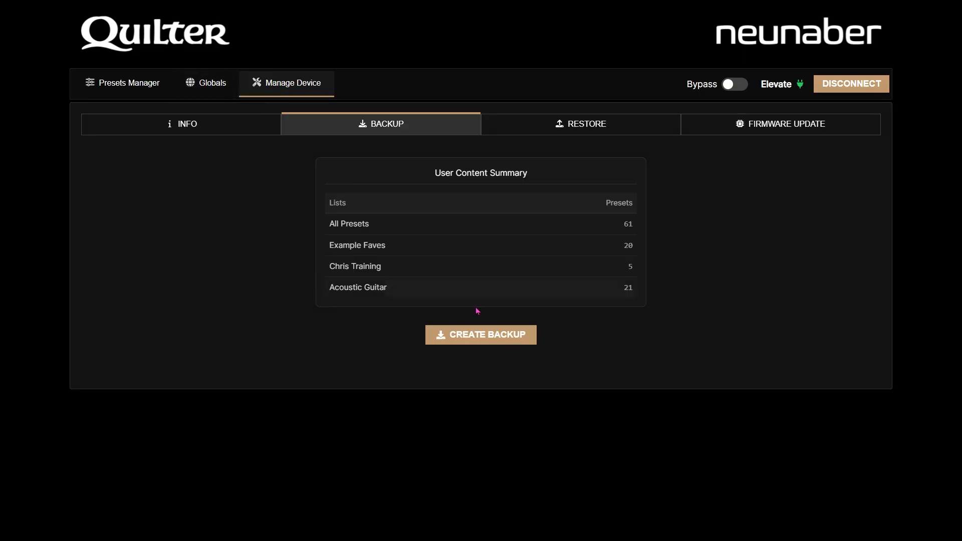
pyautogui.click(496, 333)
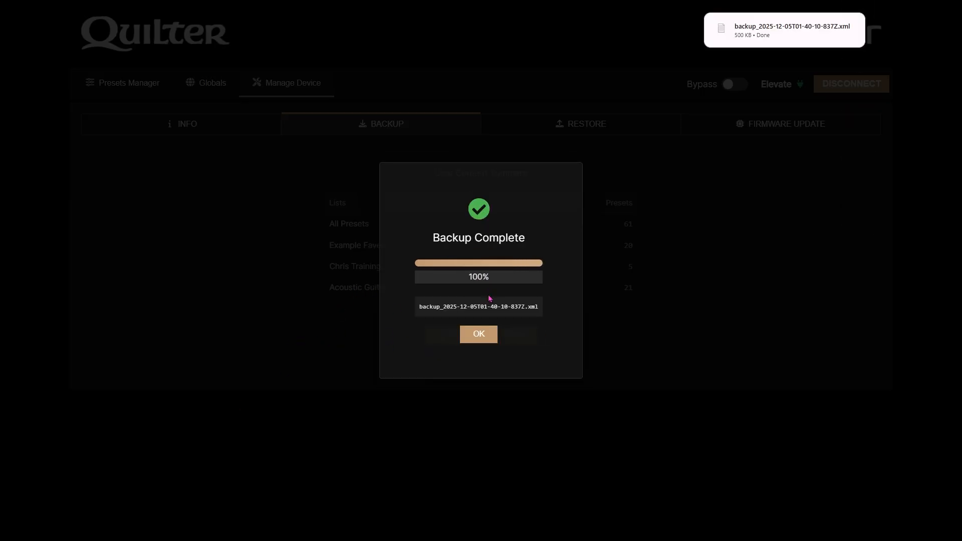
pyautogui.click(478, 334)
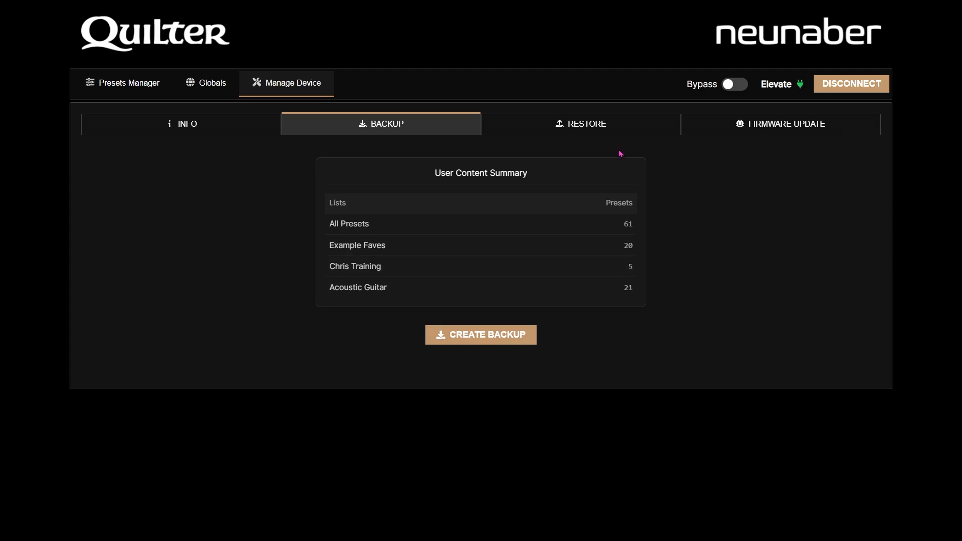
# Step: Look through the backup files available for restoring without loading one, and view the firmware update options
pyautogui.click(584, 127)
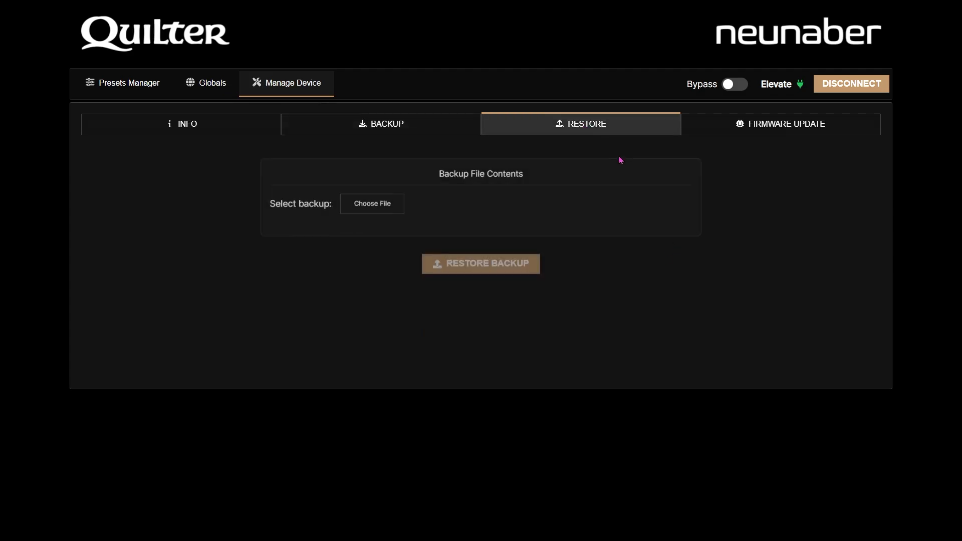
pyautogui.click(361, 213)
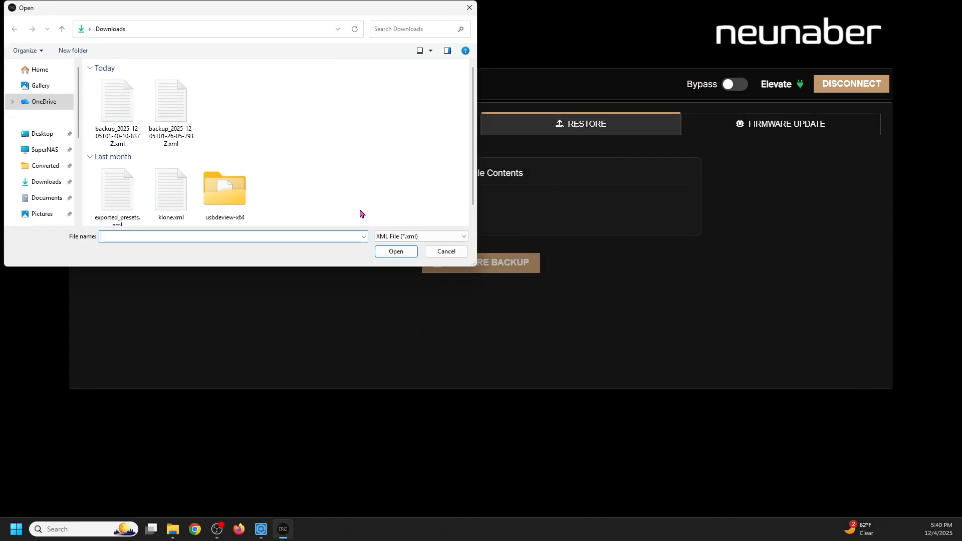
pyautogui.click(106, 118)
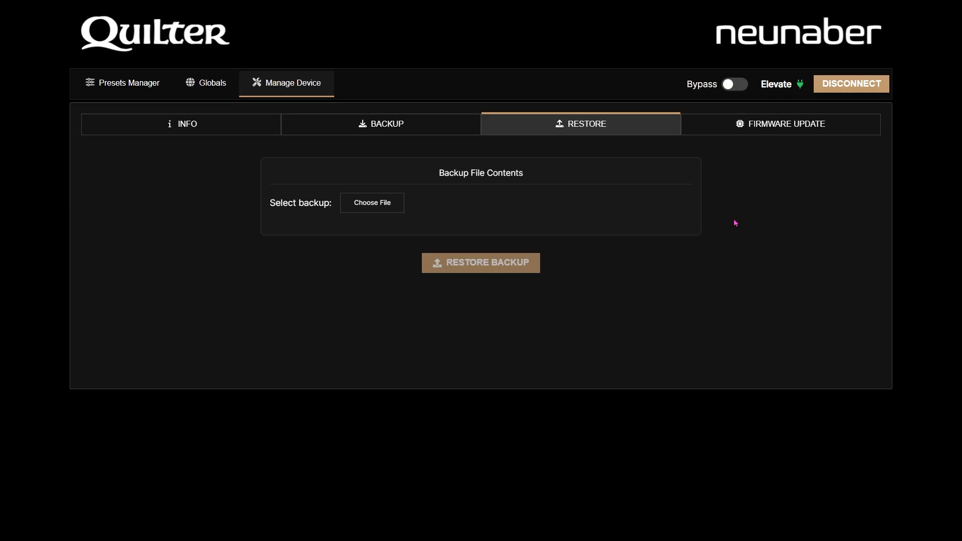
pyautogui.click(755, 137)
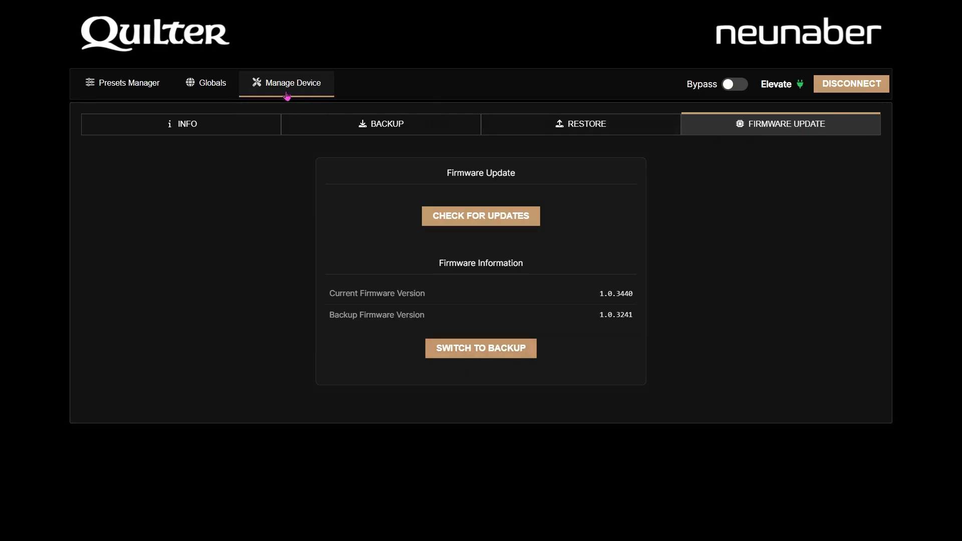
# Step: Open the global parameters and toggle the device's bypass on and back off
pyautogui.click(211, 85)
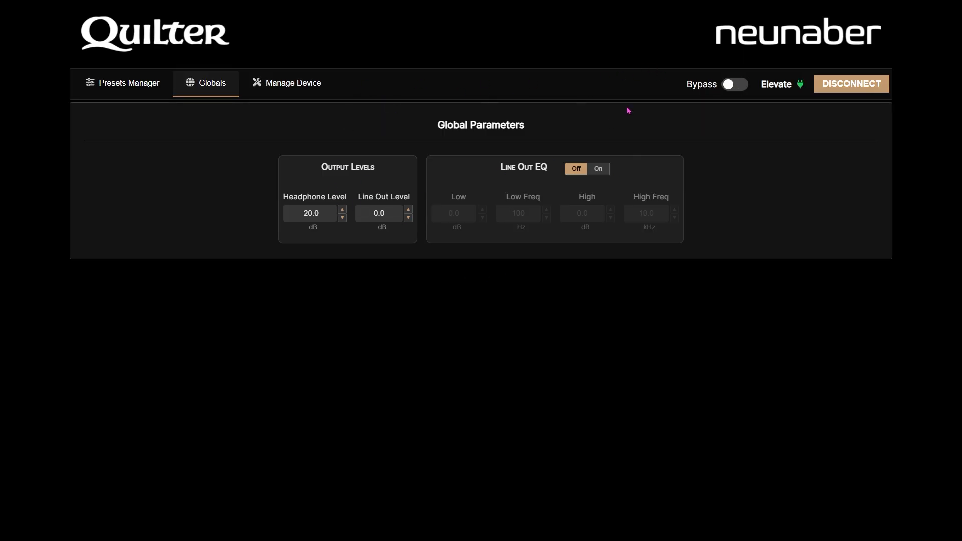
pyautogui.click(735, 84)
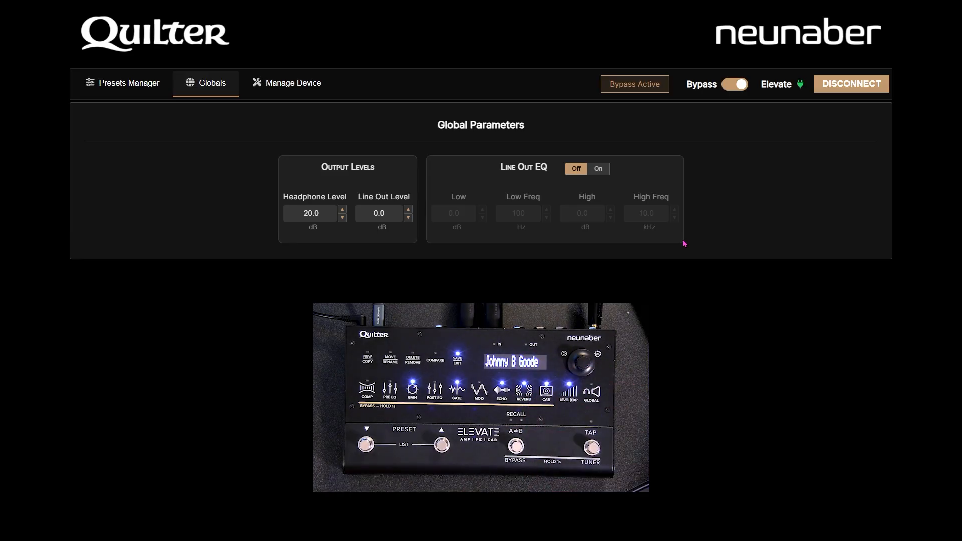
pyautogui.click(731, 88)
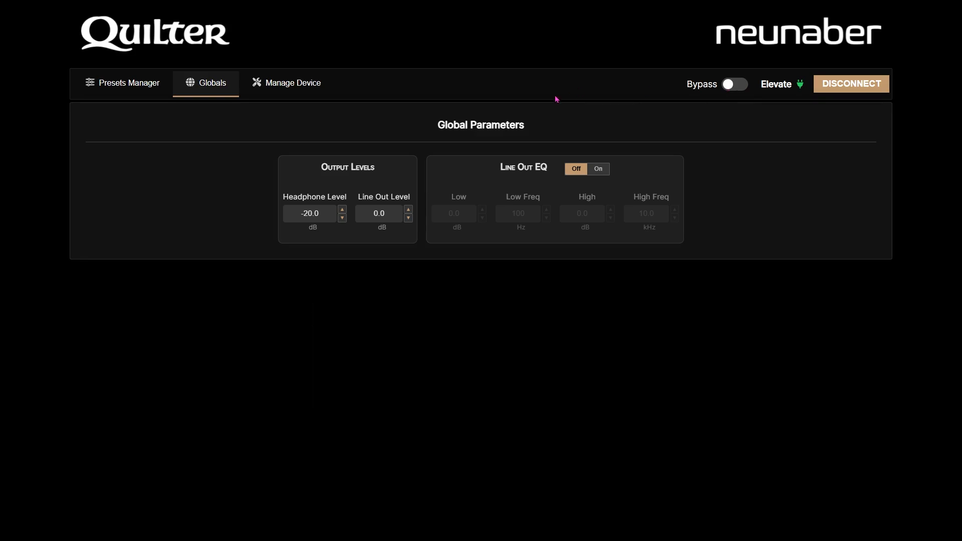
# Step: Enable the compressor on the Johnny B Goode preset, set its mode to Heavy, and convert it to custom settings
pyautogui.click(139, 81)
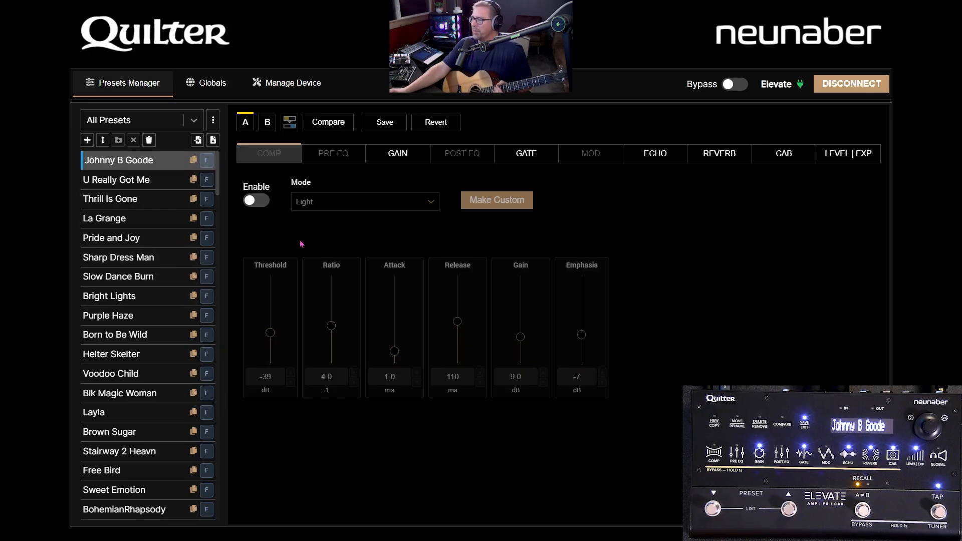
pyautogui.click(256, 200)
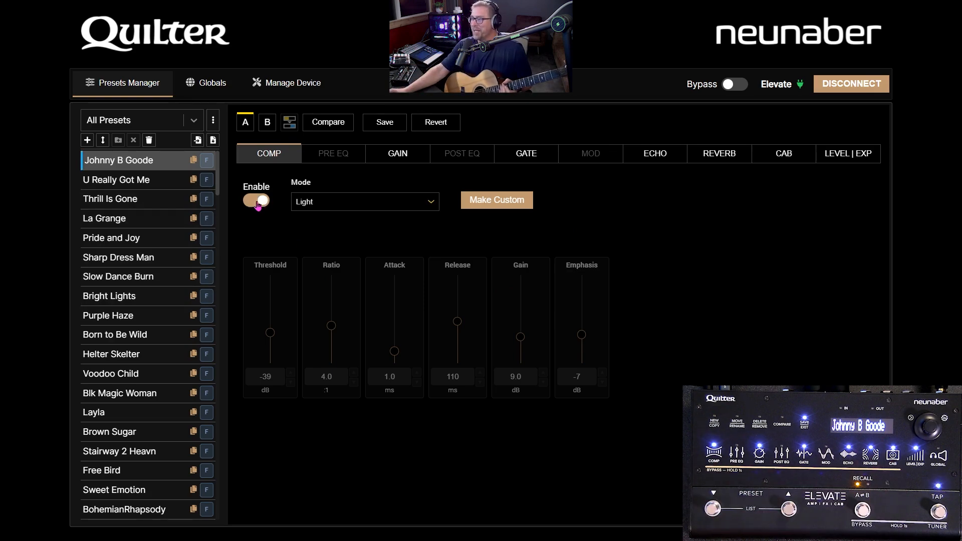
pyautogui.click(313, 208)
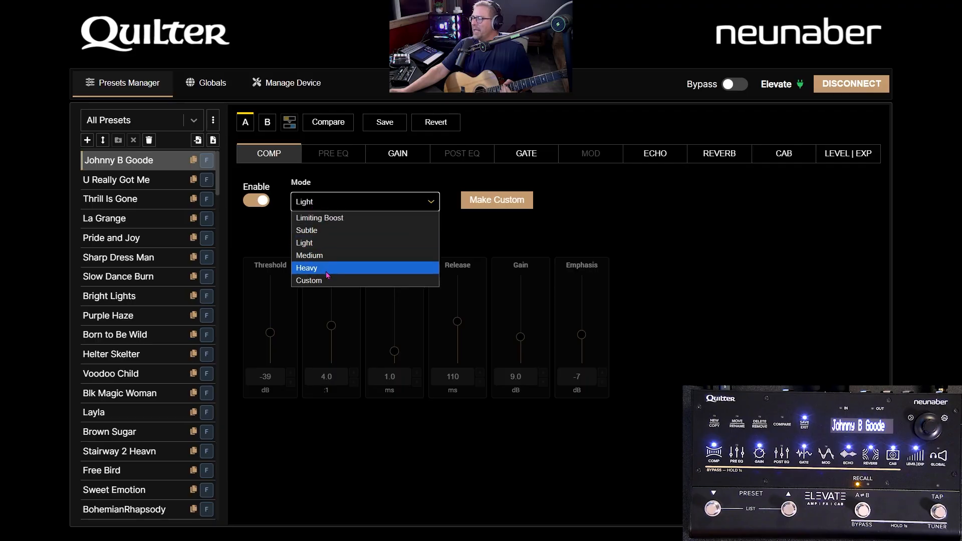
pyautogui.click(313, 268)
pyautogui.click(508, 205)
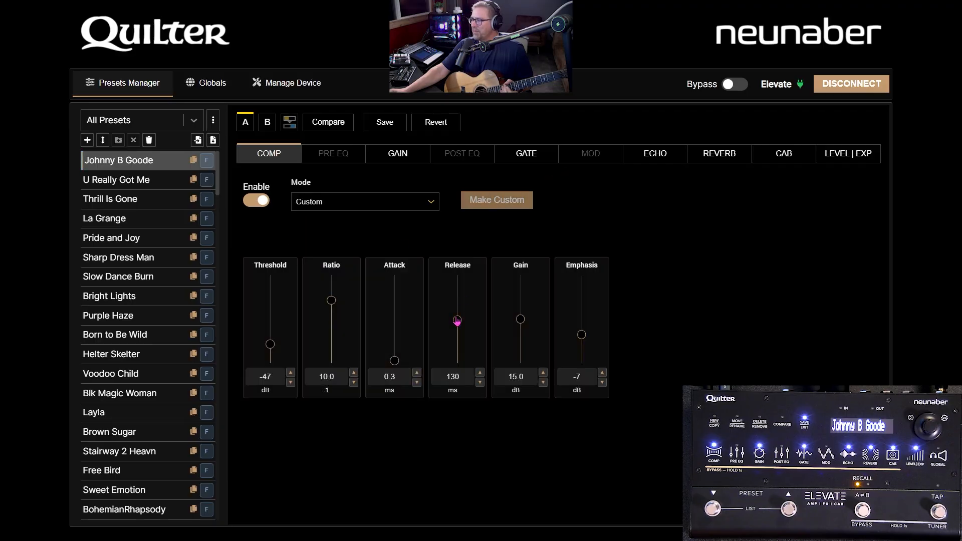
# Step: Set the custom compressor's release to 530 ms, attack to 3.7 ms, gain to 24.5 dB and emphasis to 4 dB
pyautogui.moveTo(458, 320); pyautogui.dragTo(461, 307)
pyautogui.moveTo(395, 361); pyautogui.dragTo(410, 322)
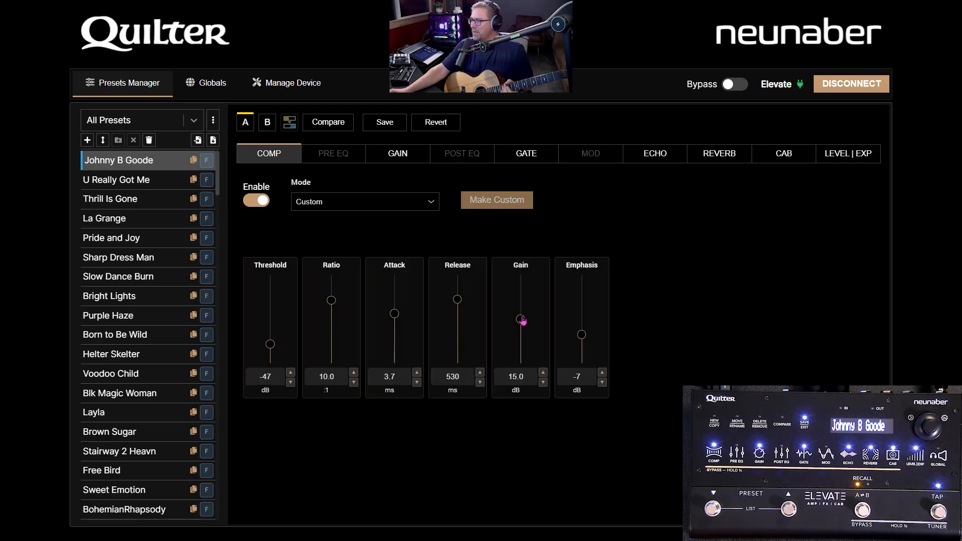
pyautogui.moveTo(523, 320); pyautogui.dragTo(521, 292)
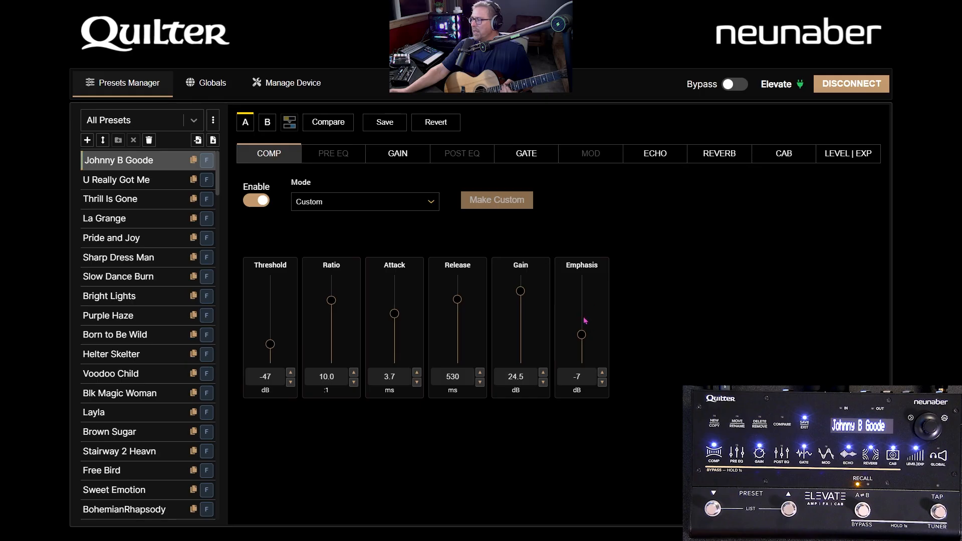
pyautogui.moveTo(582, 327); pyautogui.dragTo(582, 311)
# Step: Start saving the edited Johnny B Goode preset, cancel the save, and revert its unsaved compressor changes
pyautogui.click(385, 123)
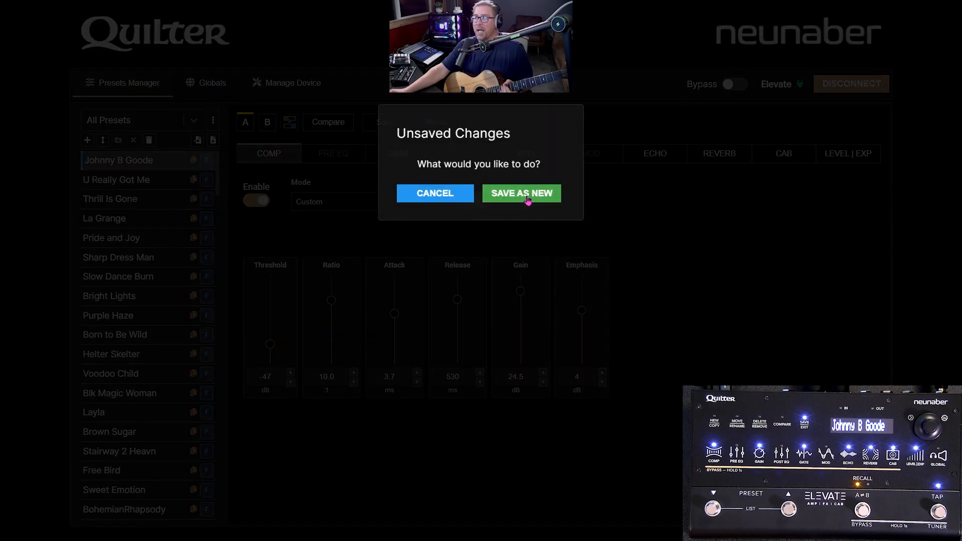
pyautogui.click(458, 196)
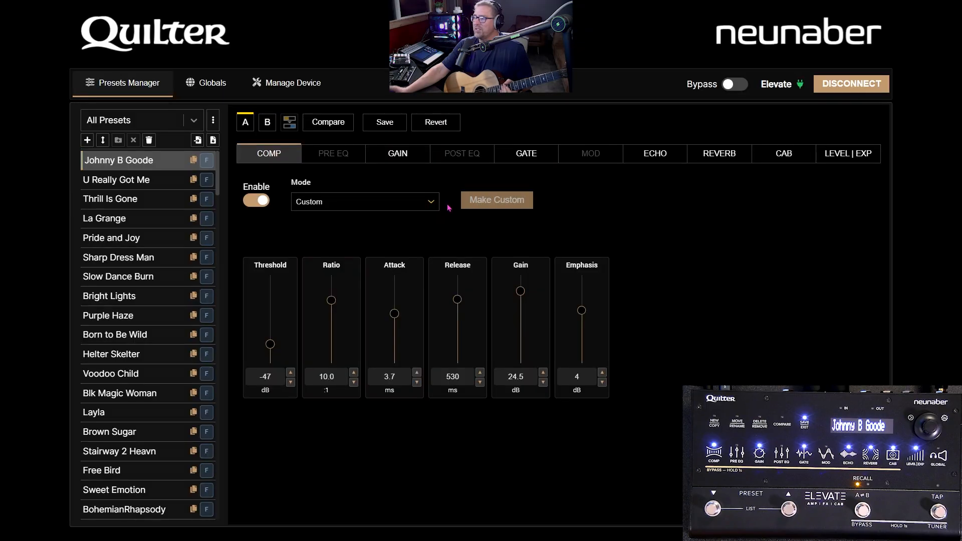
pyautogui.click(436, 123)
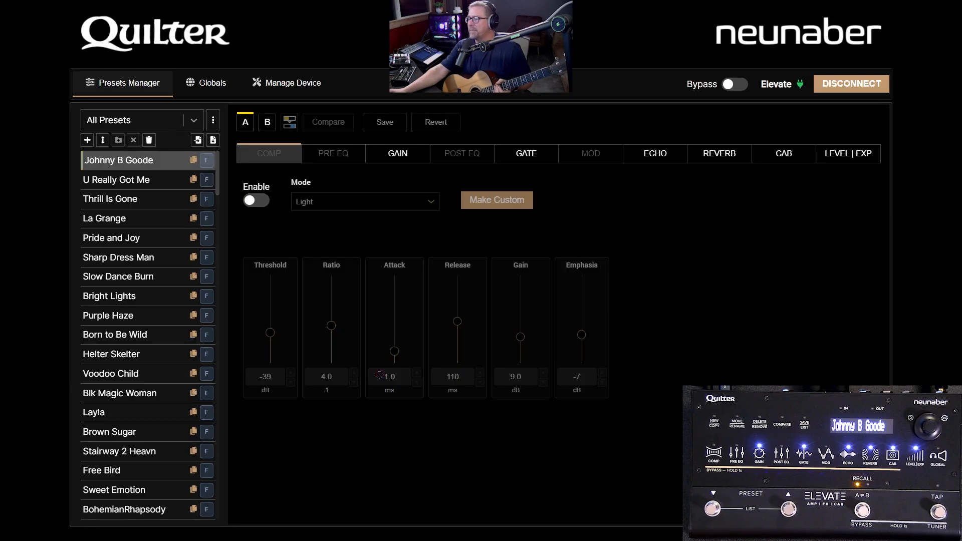
# Step: Start deleting the user preset Elvis Left Here and cancel the deletion
pyautogui.scroll(-20, 83, 171)
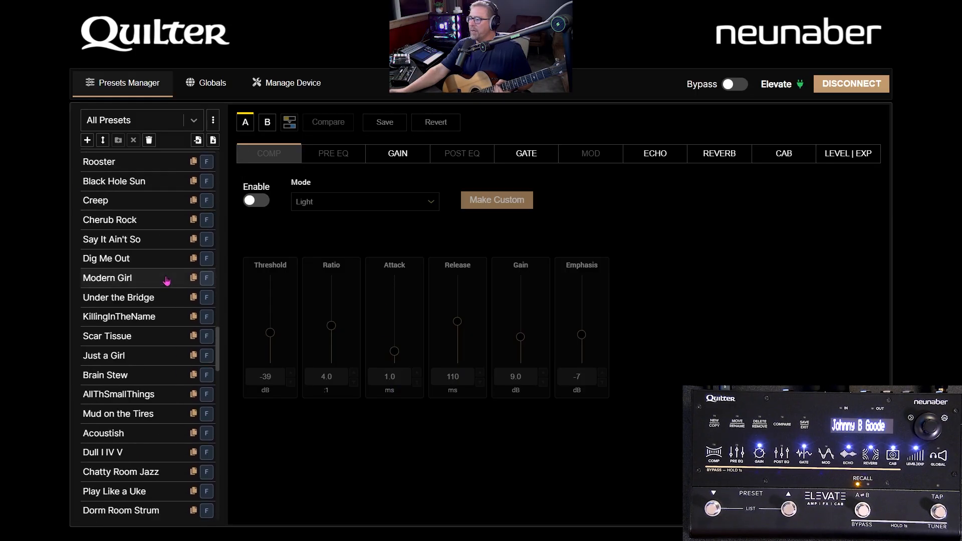
pyautogui.scroll(6, 155, 321)
pyautogui.scroll(-2, 178, 310)
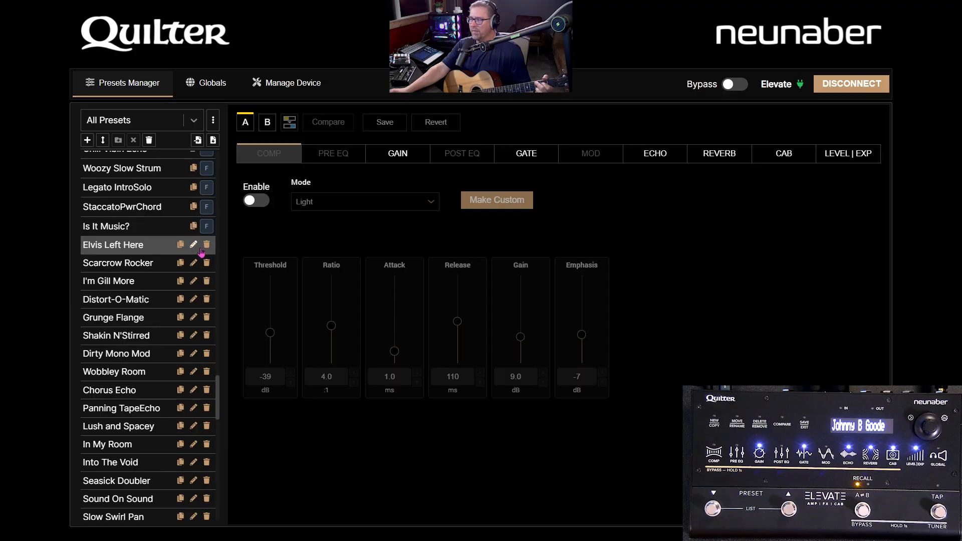
pyautogui.click(208, 246)
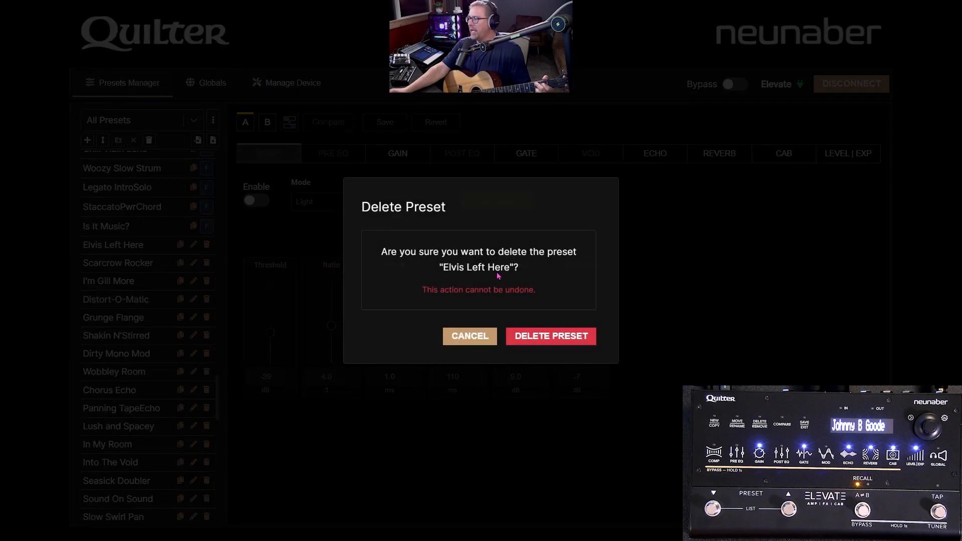
pyautogui.click(560, 343)
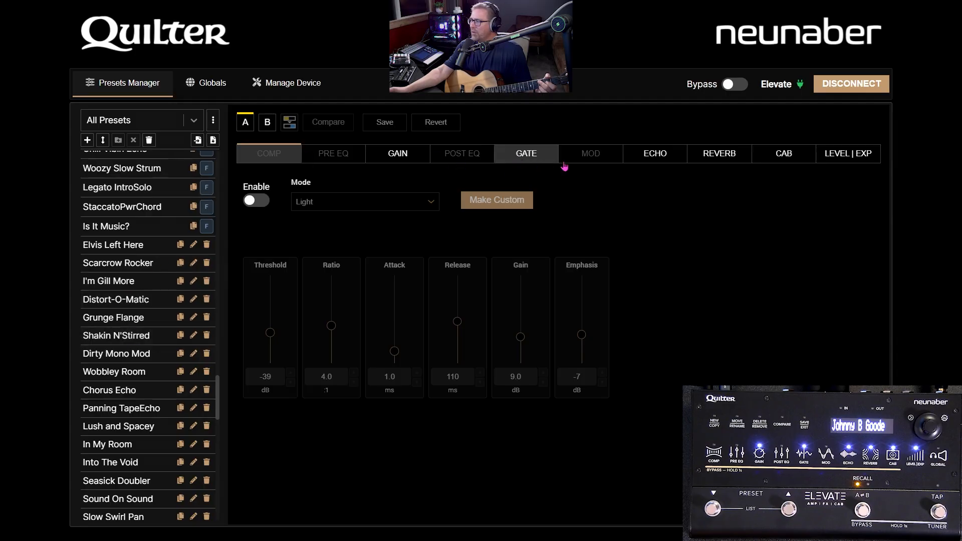
# Step: Switch the Johnny B Goode preset to its B version and back to A, and look through the remaining user presets
pyautogui.click(268, 126)
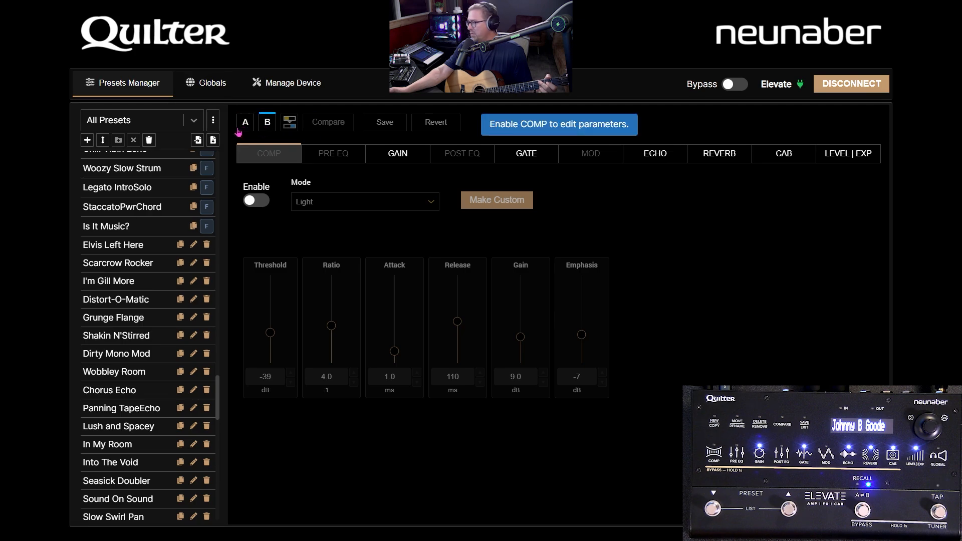
pyautogui.click(241, 128)
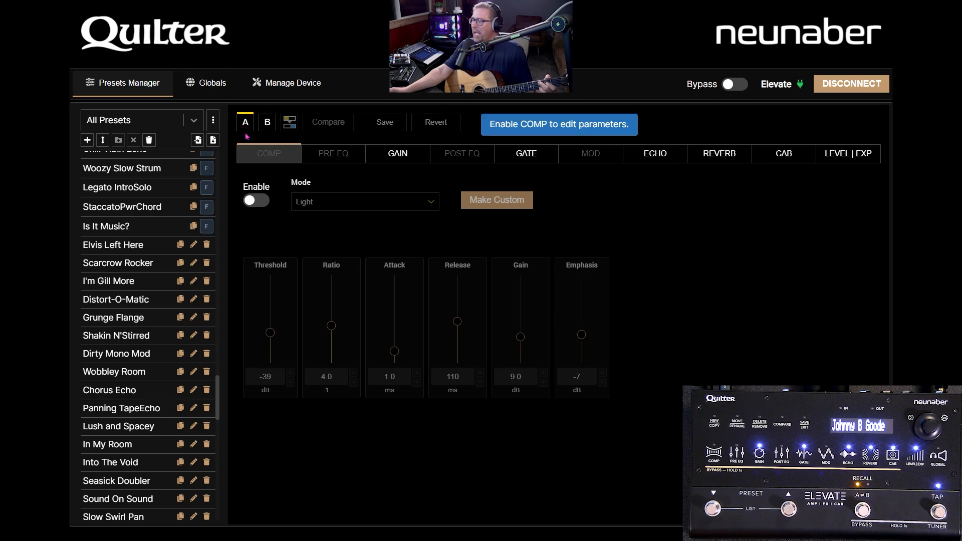
pyautogui.scroll(-20, 131, 280)
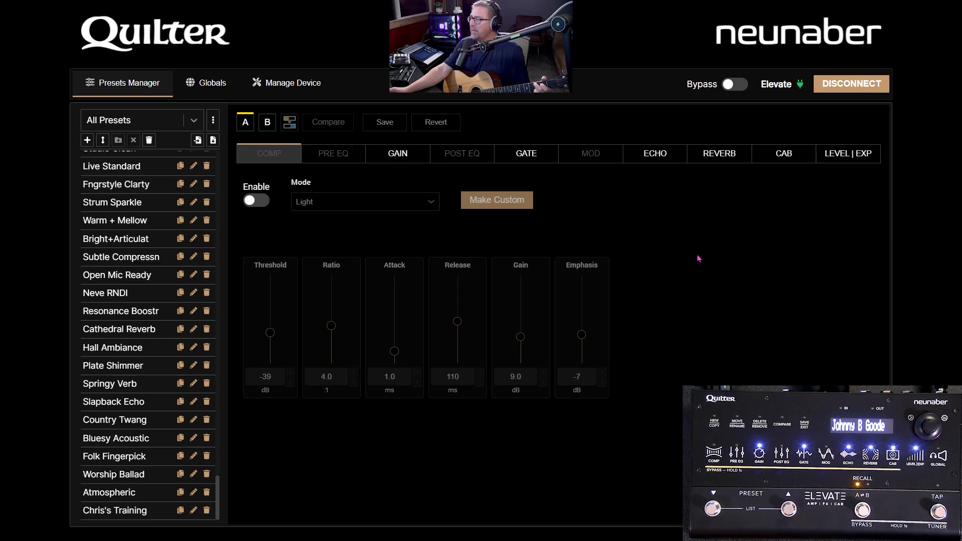
# Step: Show the Example Faves list and load its last preset, La Grange
pyautogui.click(141, 120)
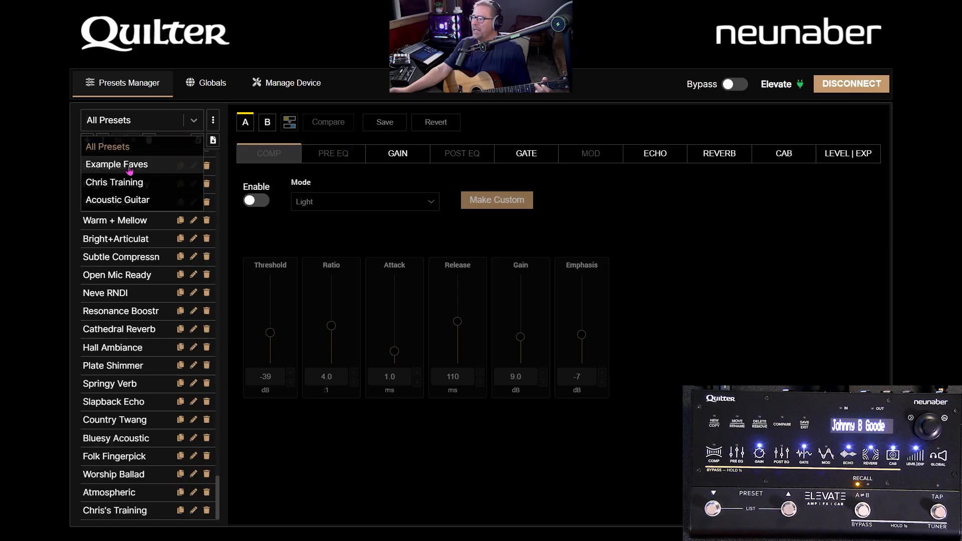
pyautogui.click(115, 163)
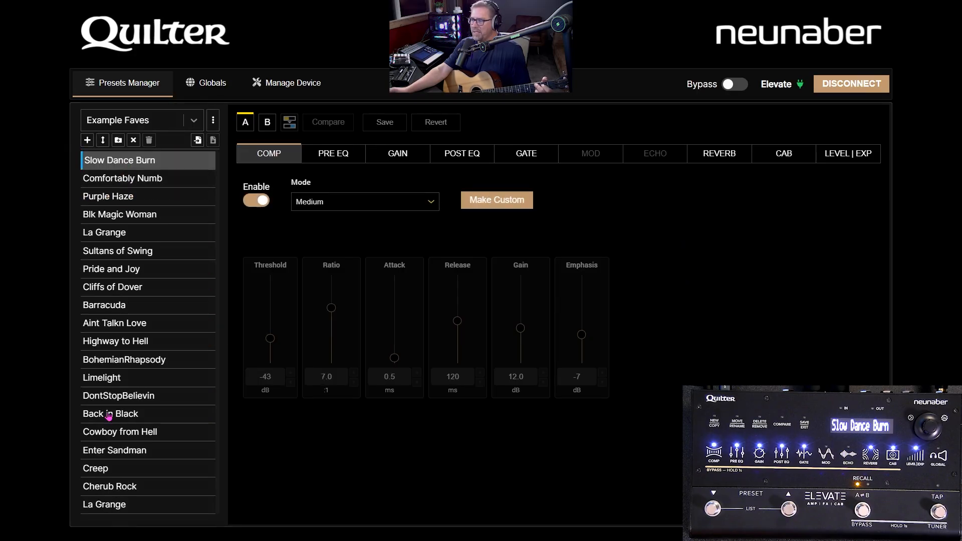
pyautogui.click(119, 508)
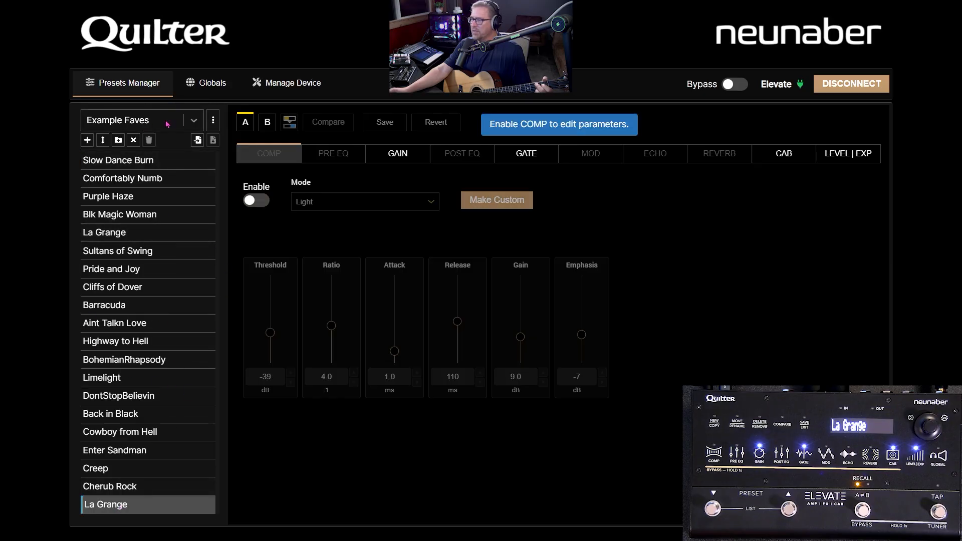
# Step: Look through the training and Acoustic Guitar preset lists, and return to All Presets
pyautogui.click(194, 121)
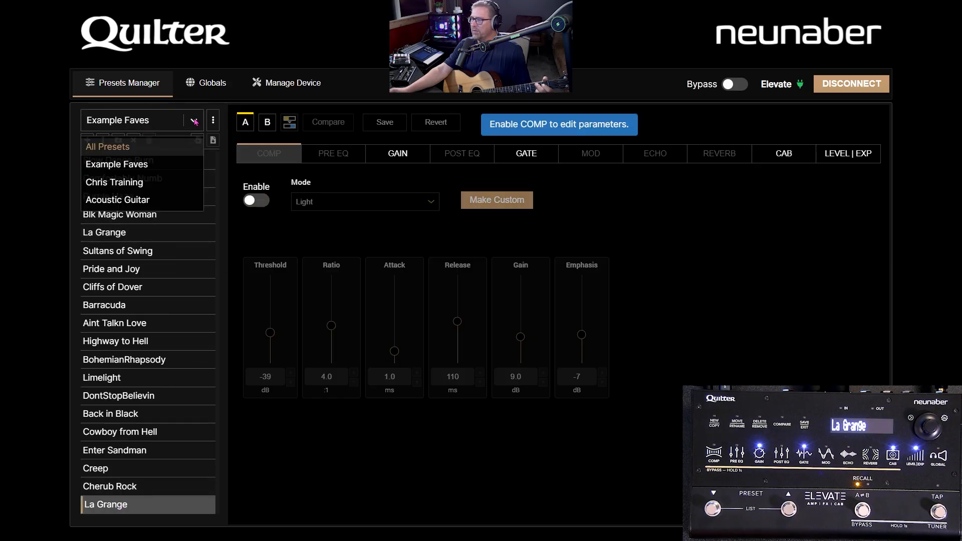
pyautogui.click(127, 185)
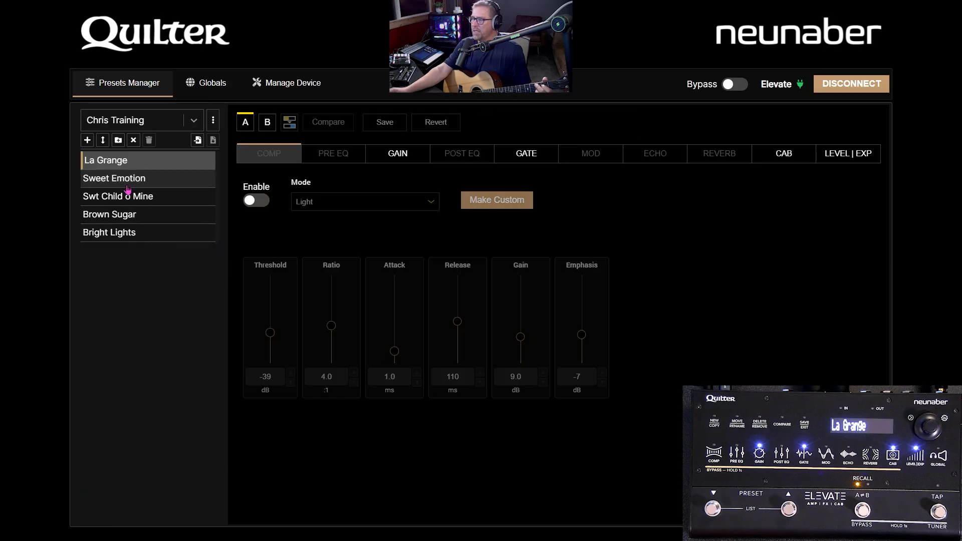
pyautogui.click(193, 124)
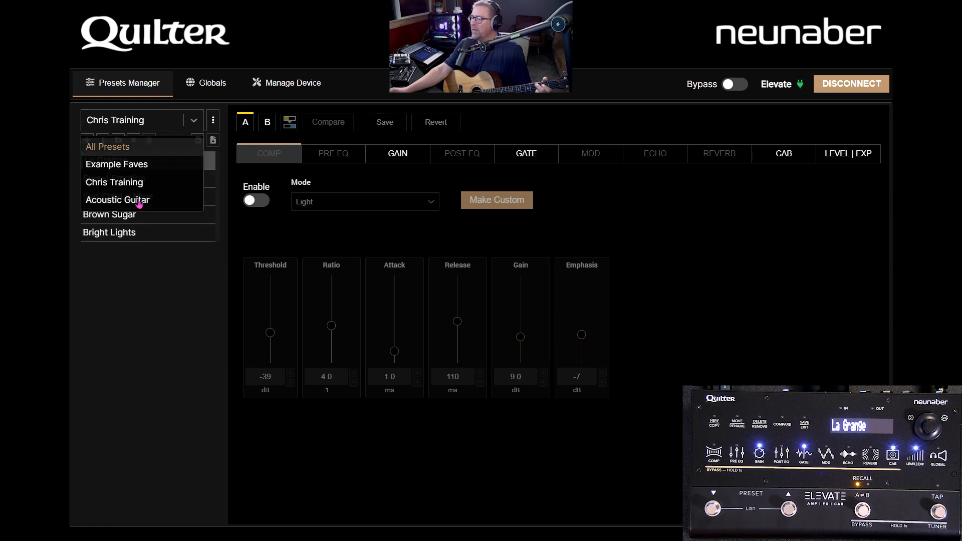
pyautogui.click(138, 200)
pyautogui.scroll(-1, 131, 343)
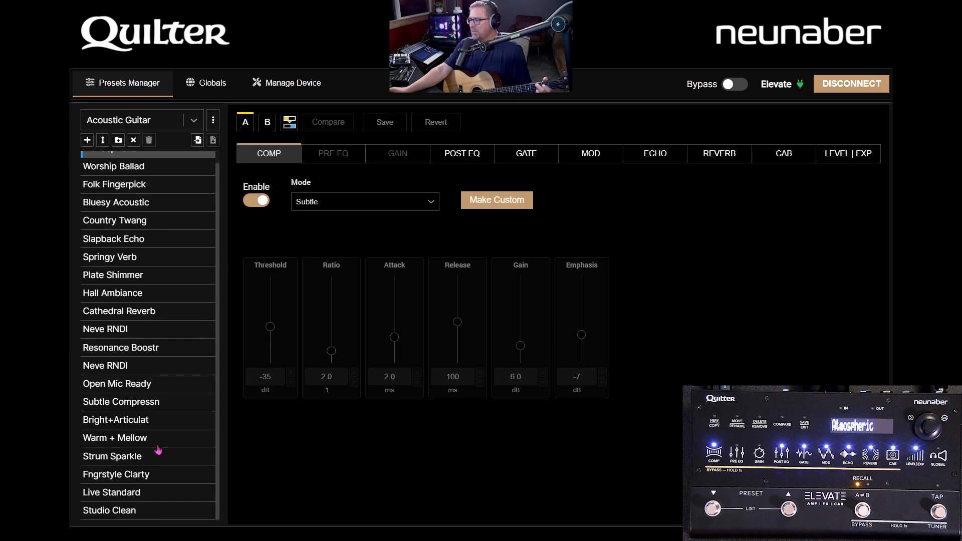
pyautogui.scroll(1, 157, 260)
pyautogui.click(198, 123)
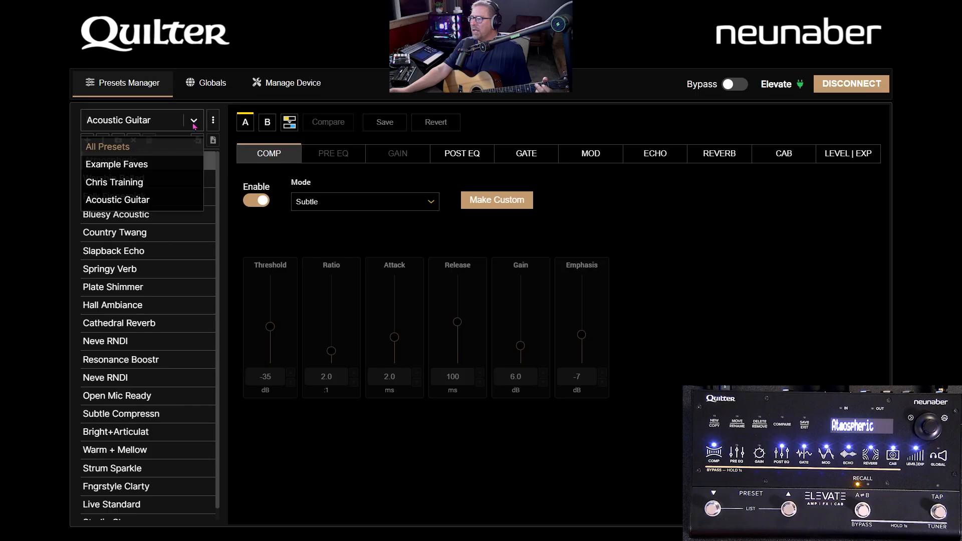
pyautogui.click(168, 148)
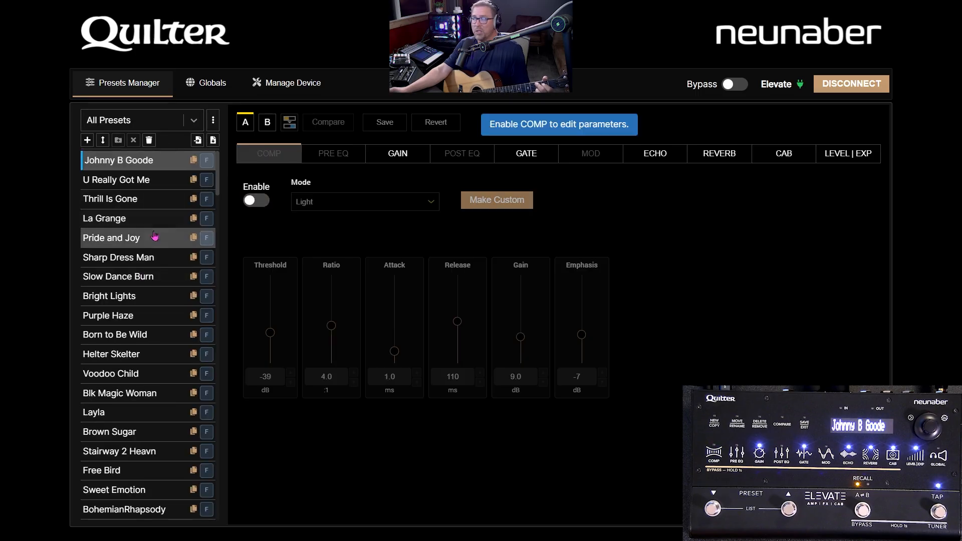
# Step: Open the Lists Editor and create a new preset list named "Gig 12-4-2025"
pyautogui.click(213, 123)
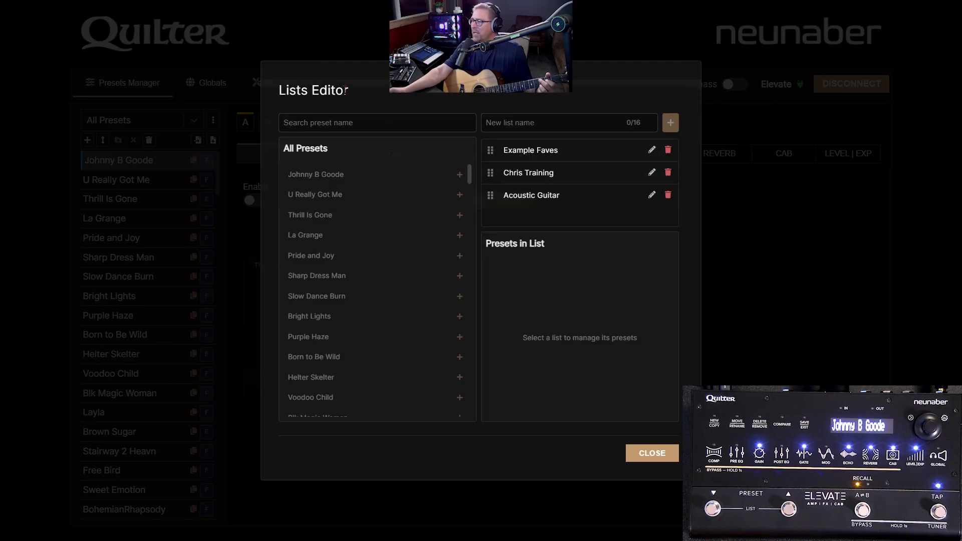
pyautogui.click(545, 121)
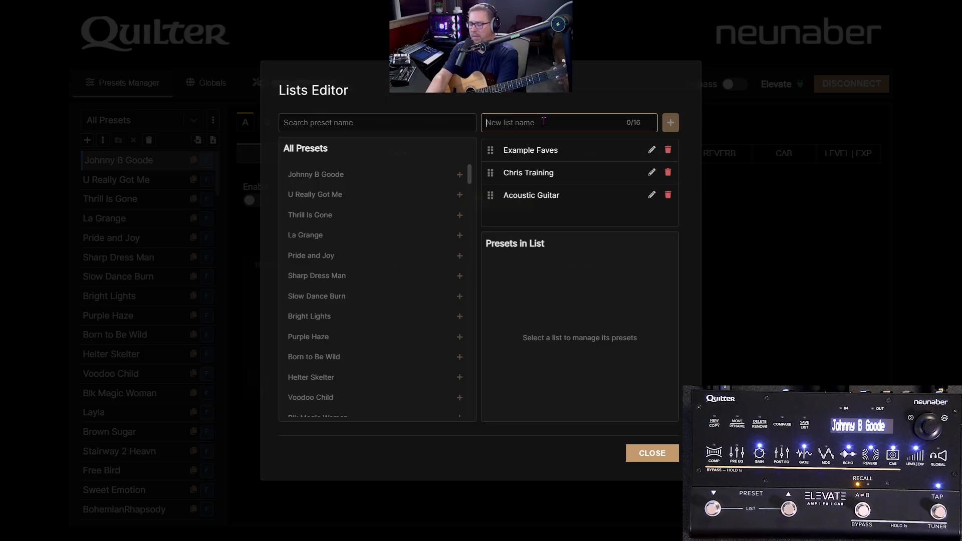
pyautogui.write('Gig')
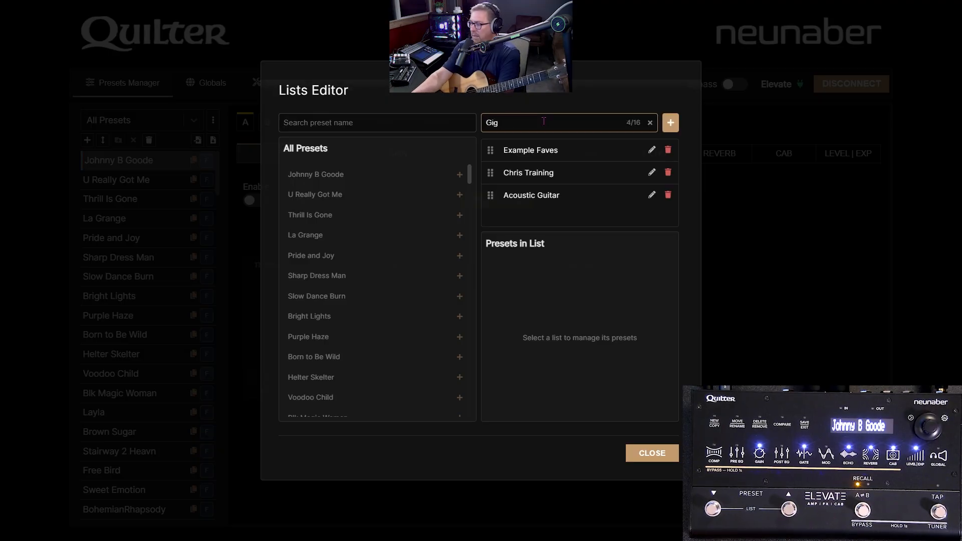
pyautogui.write(' 12-4-2025')
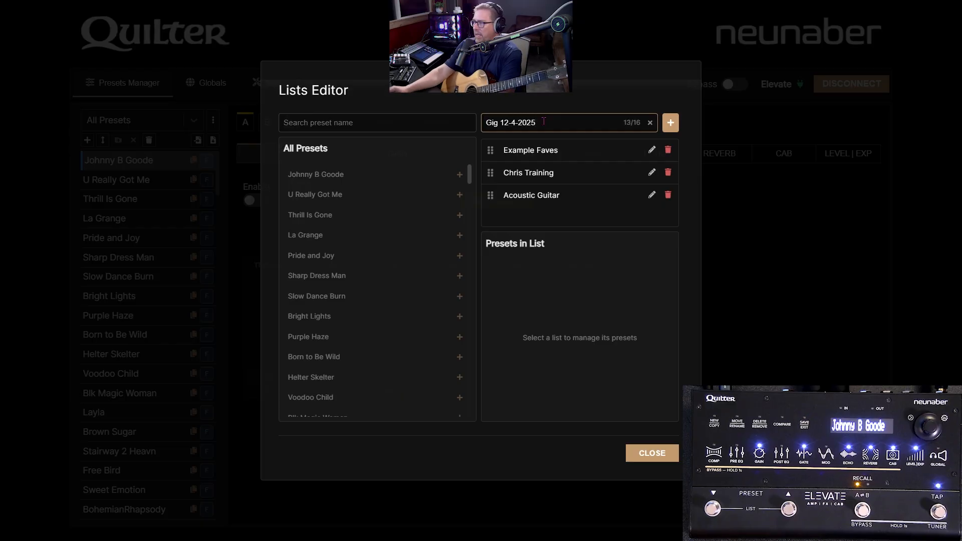
pyautogui.click(672, 124)
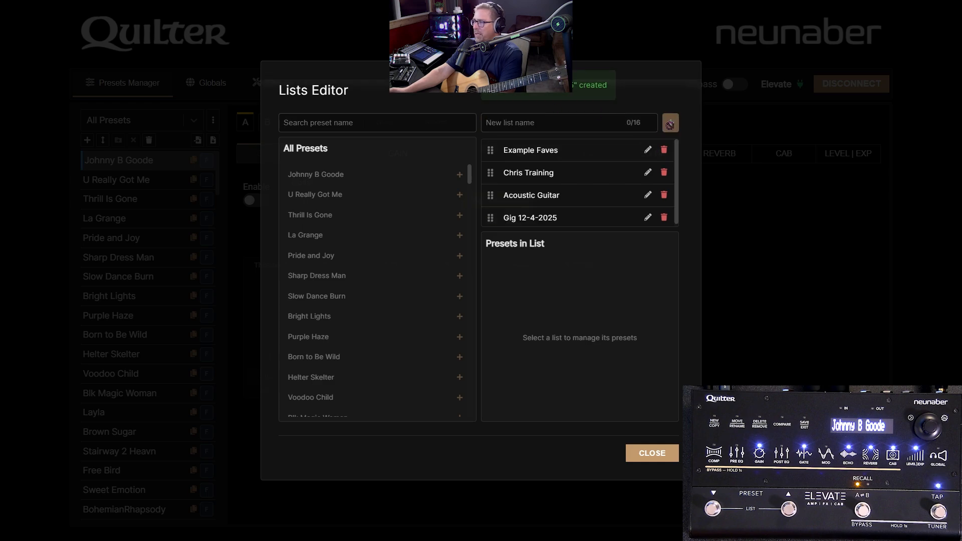
# Step: Add the Birds of Fire preset to the Gig 12-4-2025 list and remove its duplicate entry
pyautogui.click(546, 220)
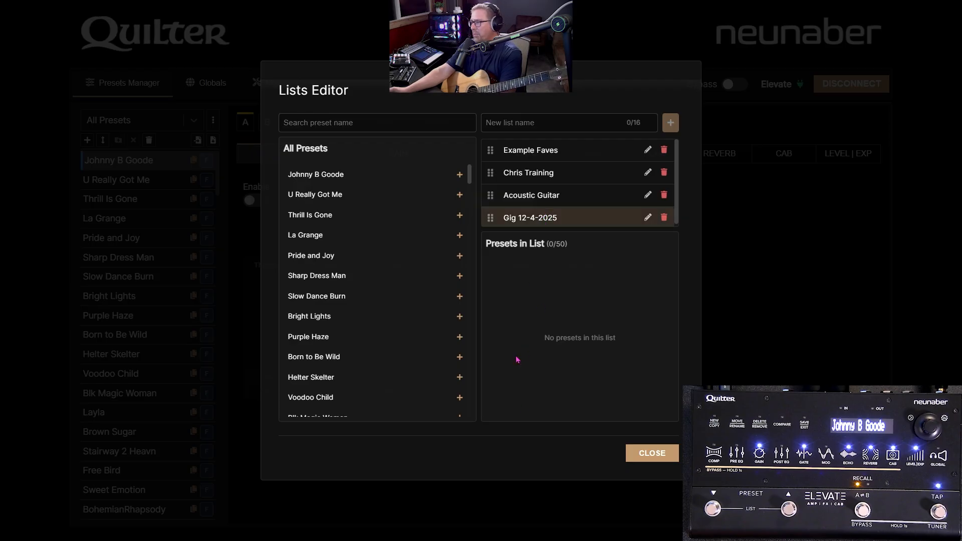
pyautogui.scroll(-5, 376, 245)
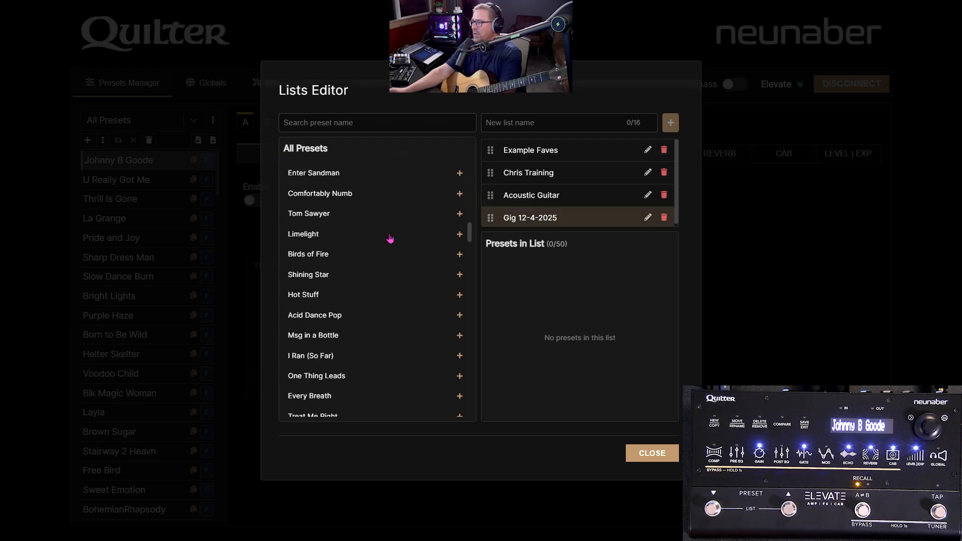
pyautogui.click(340, 256)
pyautogui.click(340, 256)
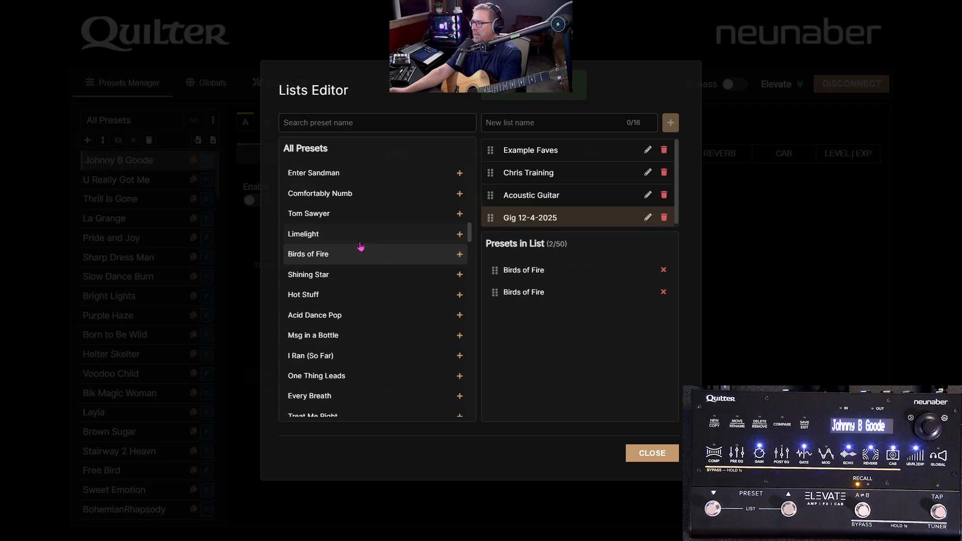
pyautogui.click(664, 292)
# Step: Add Limelight, Tom Sawyer and Comfortably Numb to the Gig 12-4-2025 list, removing the duplicate Limelight entry
pyautogui.scroll(1, 306, 222)
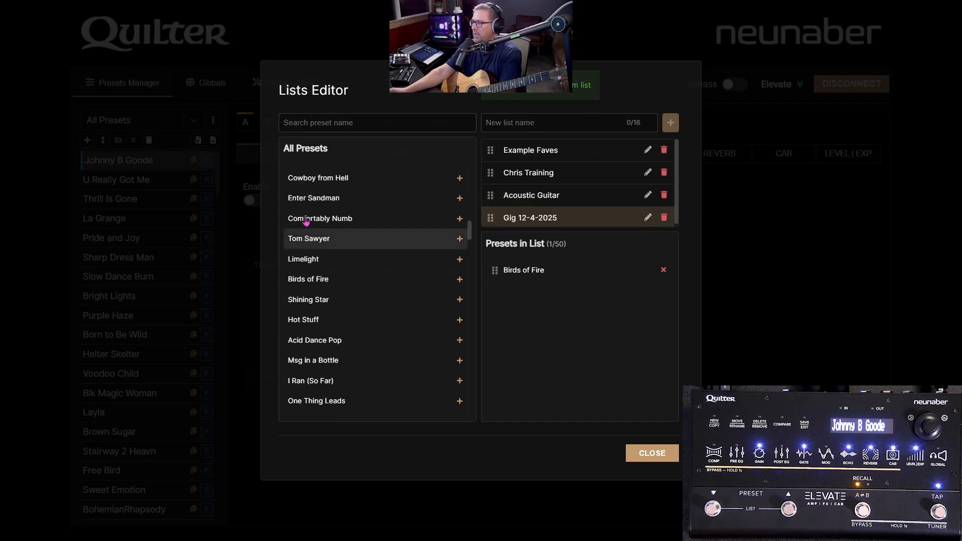
pyautogui.scroll(3, 306, 222)
pyautogui.scroll(-2, 331, 326)
pyautogui.doubleClick(340, 335)
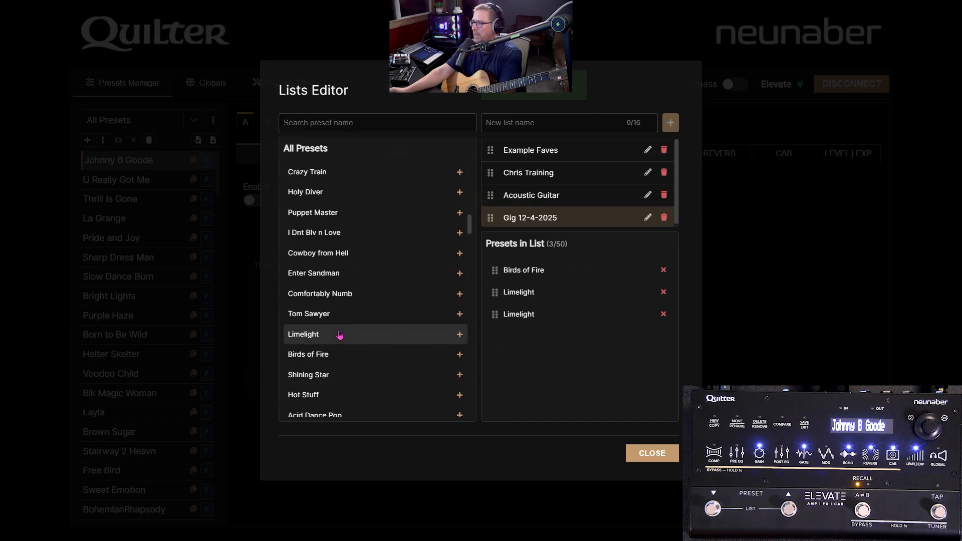
pyautogui.click(348, 314)
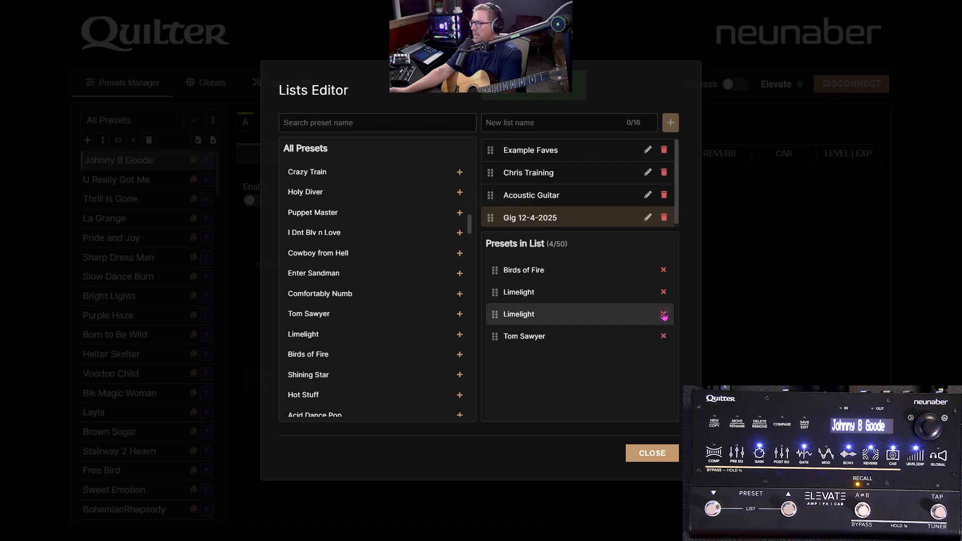
pyautogui.click(664, 315)
pyautogui.click(344, 297)
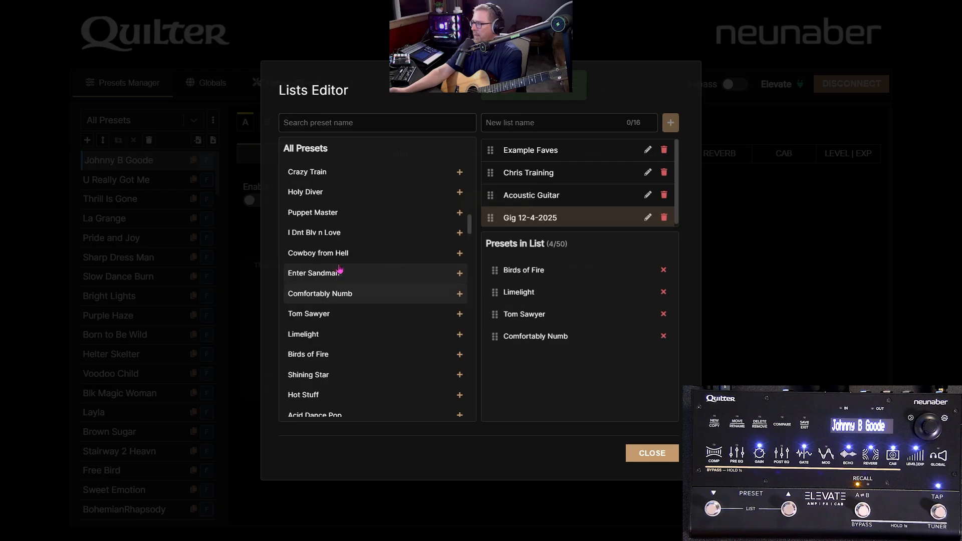
# Step: Add Enter Sandman, Cowboy from Hell and Swt Child o Mine to the gig list and close the Lists Editor
pyautogui.click(340, 271)
pyautogui.click(317, 252)
pyautogui.scroll(2, 344, 187)
pyautogui.click(337, 211)
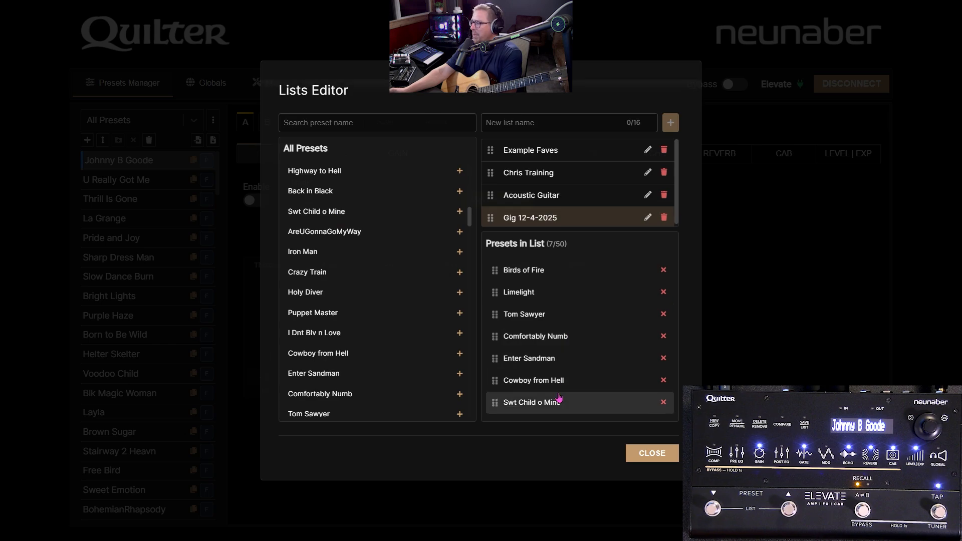
pyautogui.click(648, 454)
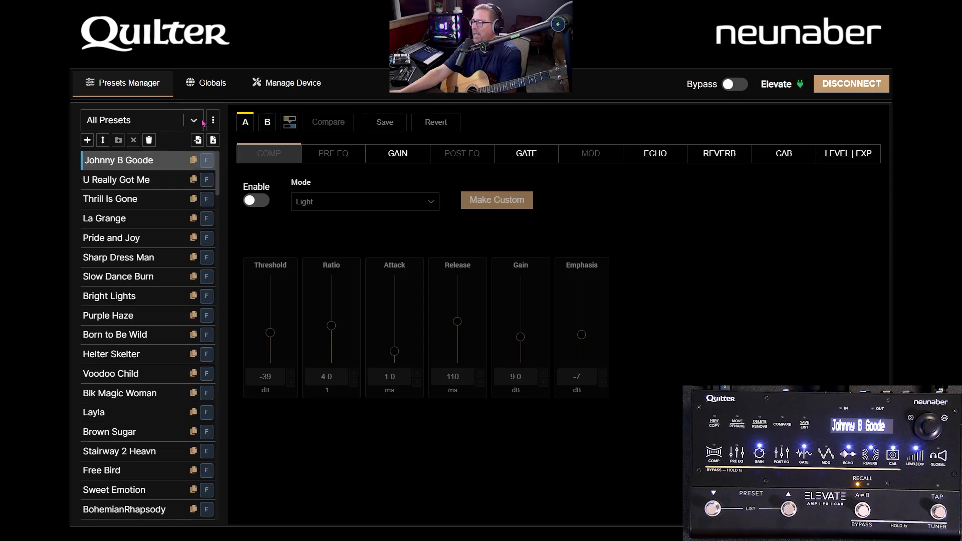
# Step: Show the Gig 12-4-2025 list in the Presets Manager and load its Enter Sandman preset
pyautogui.click(195, 121)
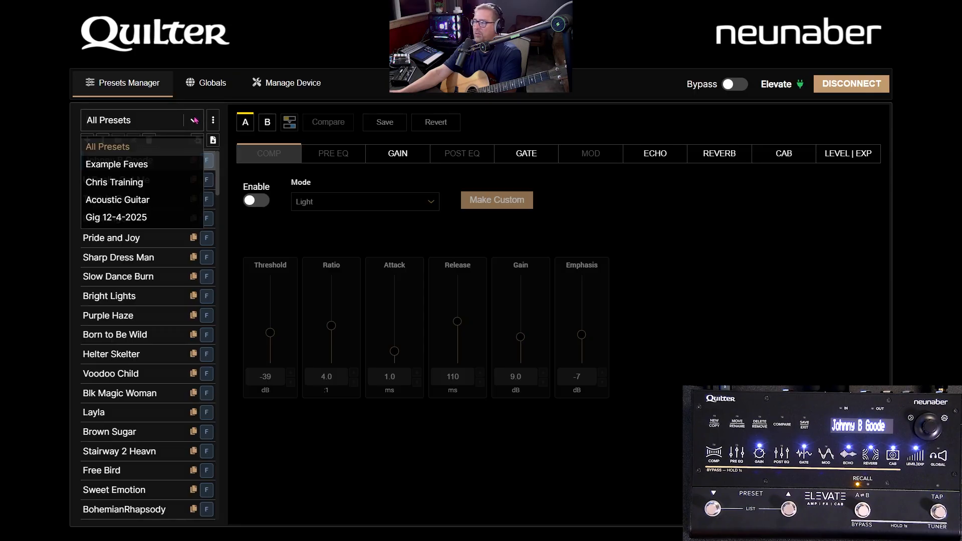
pyautogui.click(150, 219)
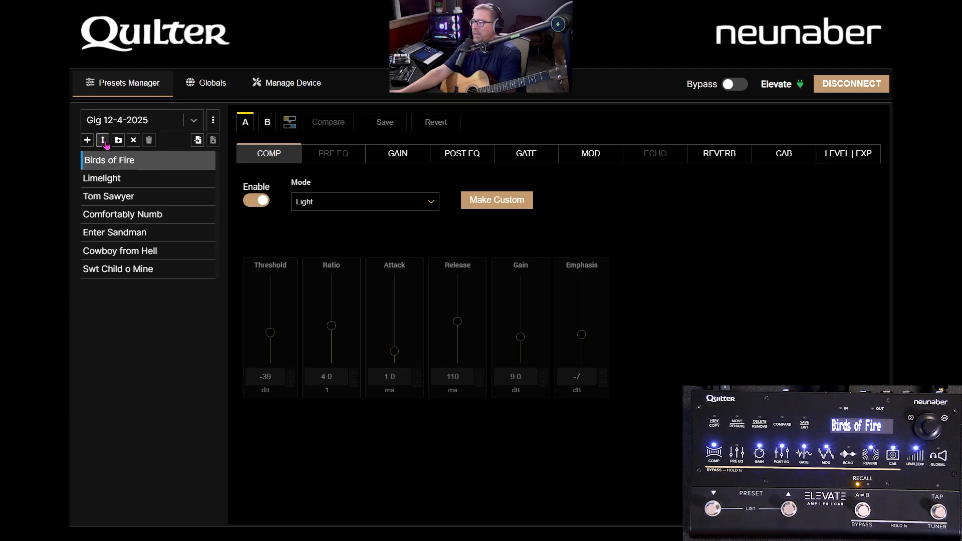
pyautogui.click(117, 233)
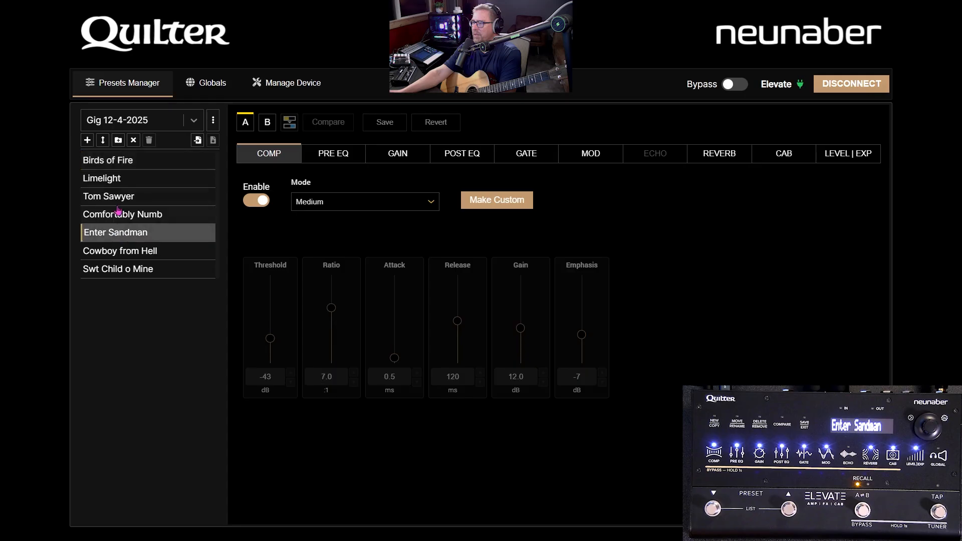
# Step: Reorder the Gig 12-4-2025 list so that Enter Sandman comes first, ahead of Birds of Fire
pyautogui.click(103, 141)
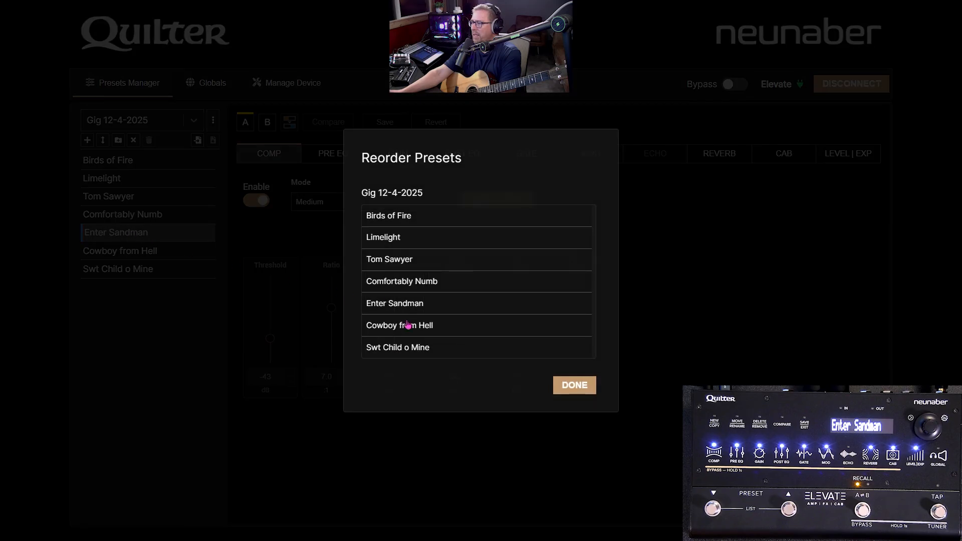
pyautogui.moveTo(411, 305); pyautogui.dragTo(414, 275)
pyautogui.moveTo(414, 245); pyautogui.dragTo(416, 218)
pyautogui.click(583, 383)
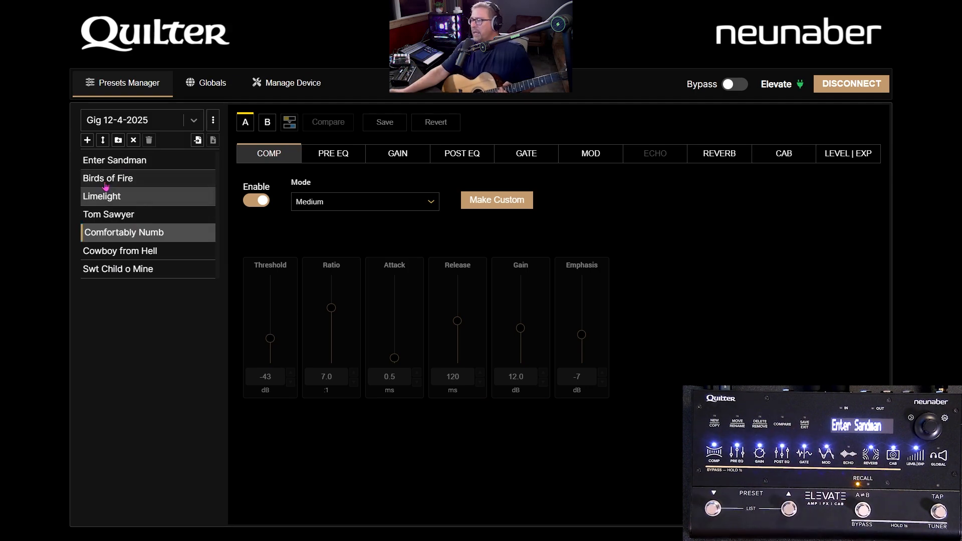
# Step: Open the Lists Editor to view the existing preset lists and close it without editing any
pyautogui.click(213, 120)
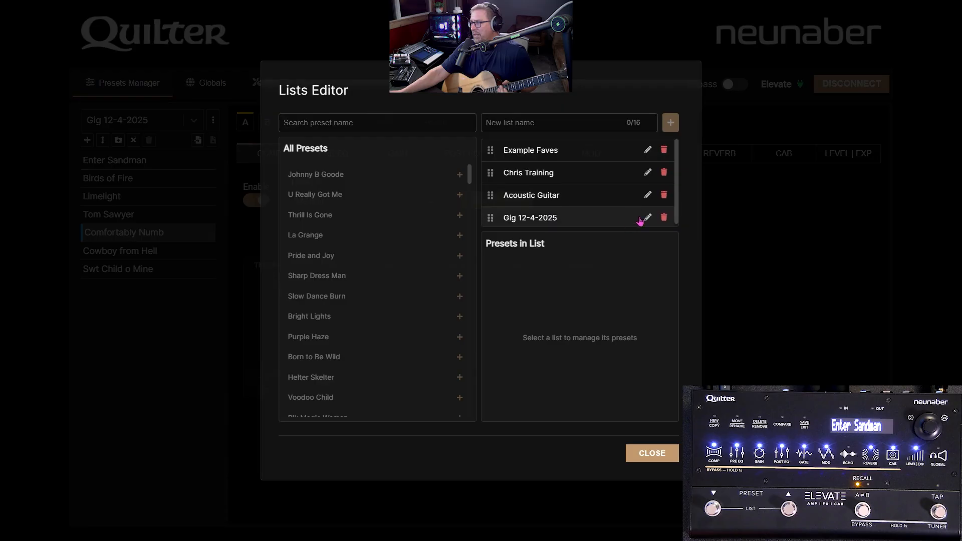
pyautogui.click(671, 456)
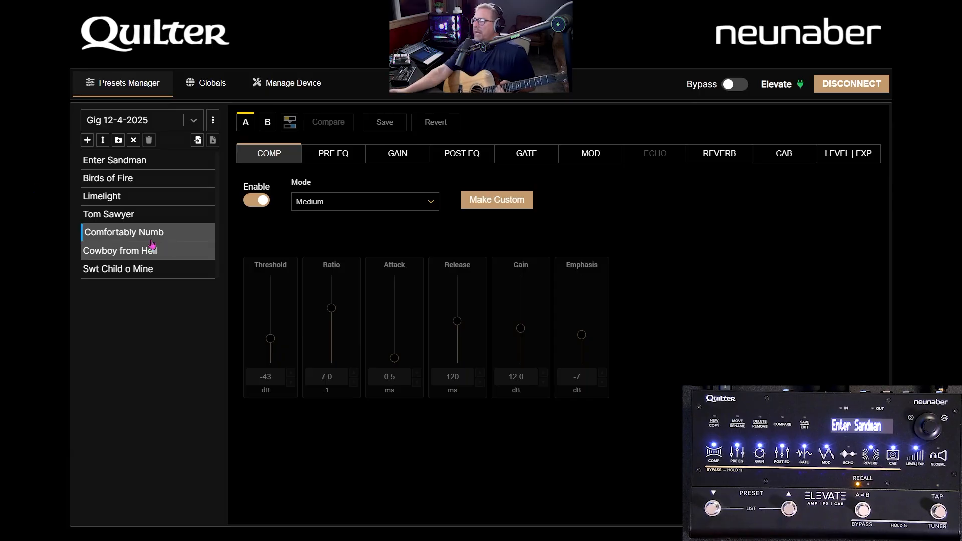
# Step: Add the Back in Black and AreUGonnaGoMyWay presets to the Gig 12-4-2025 list
pyautogui.click(118, 141)
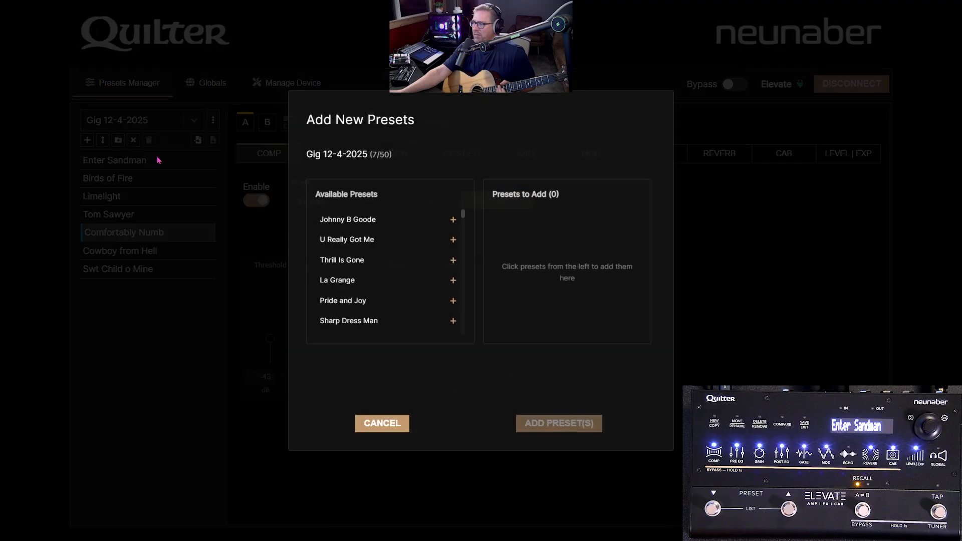
pyautogui.scroll(-5, 451, 271)
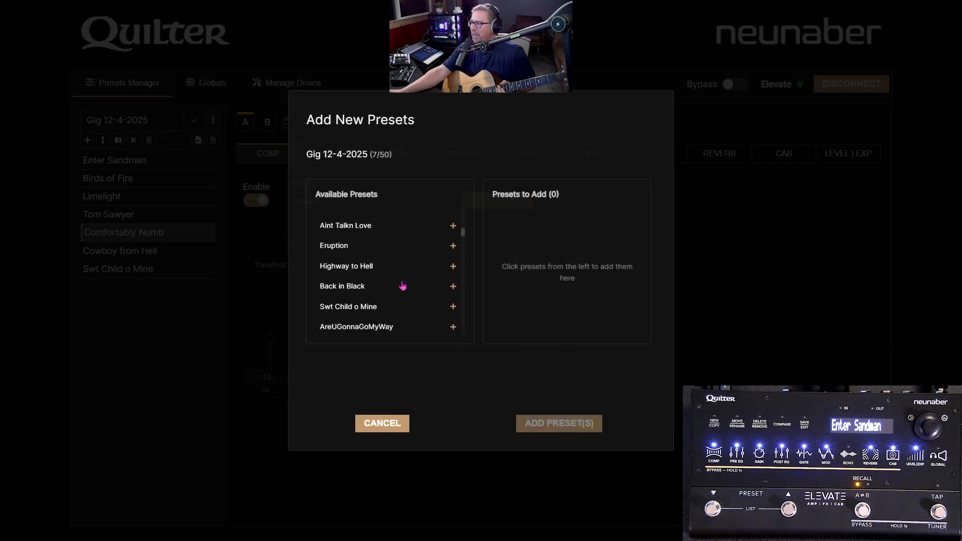
pyautogui.click(452, 287)
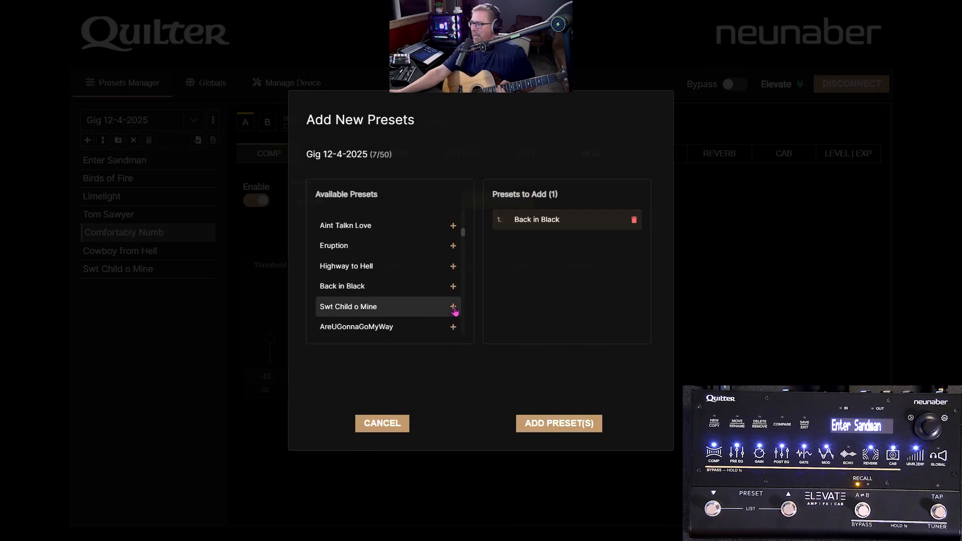
pyautogui.click(453, 327)
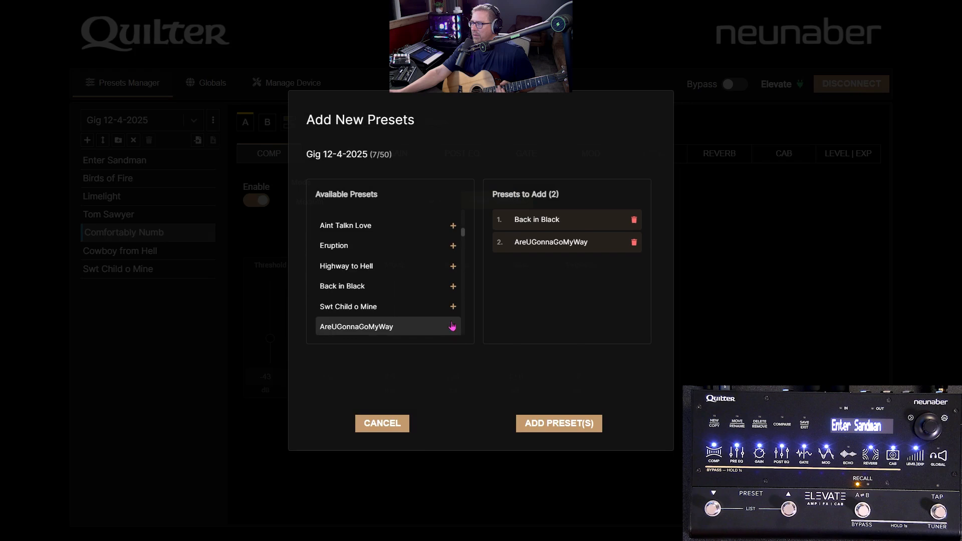
pyautogui.click(560, 425)
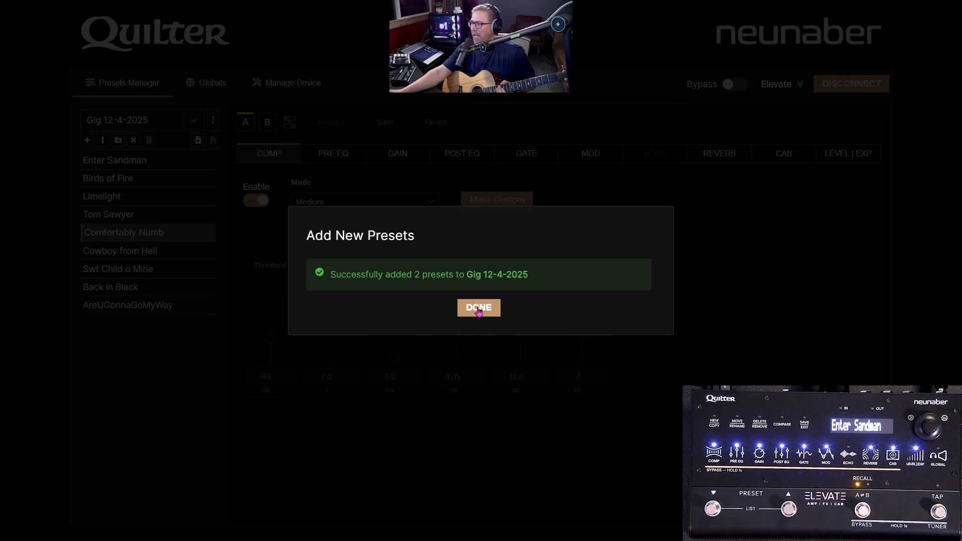
pyautogui.click(479, 309)
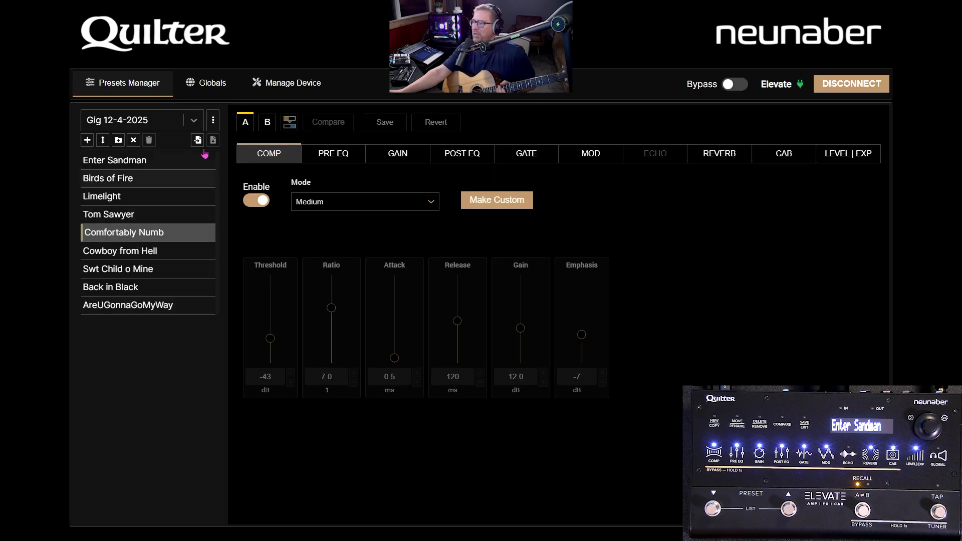
# Step: Check the Lists Editor again, close it, and switch the Presets Manager to All Presets
pyautogui.click(214, 120)
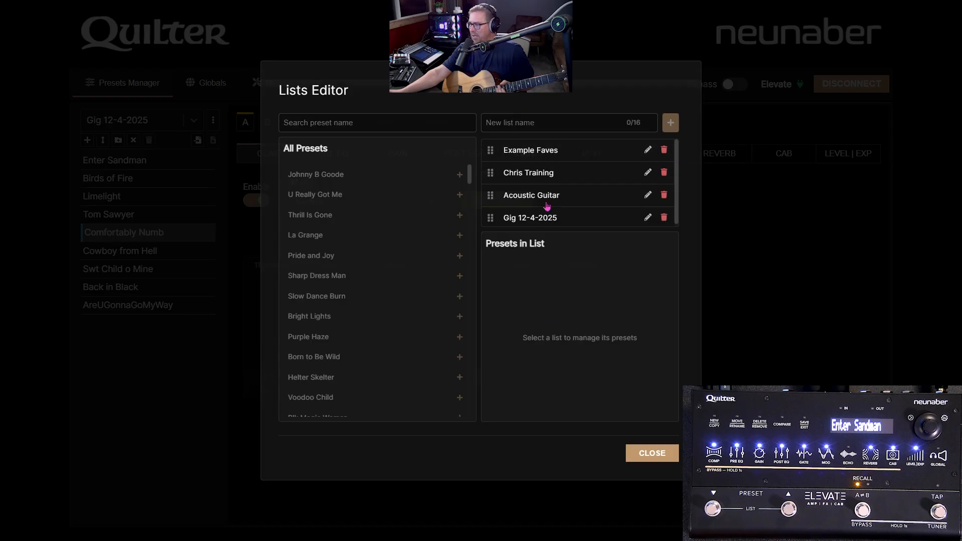
pyautogui.click(650, 452)
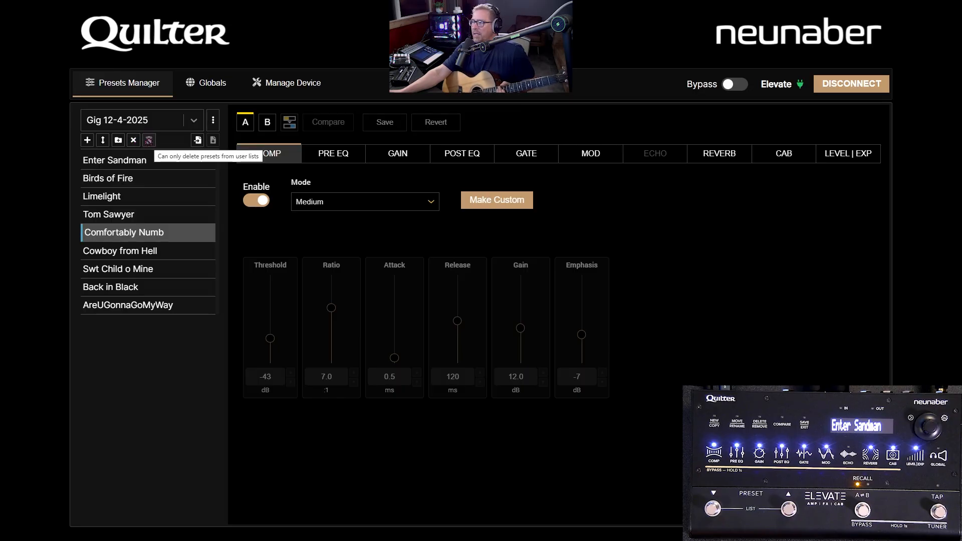
pyautogui.click(194, 121)
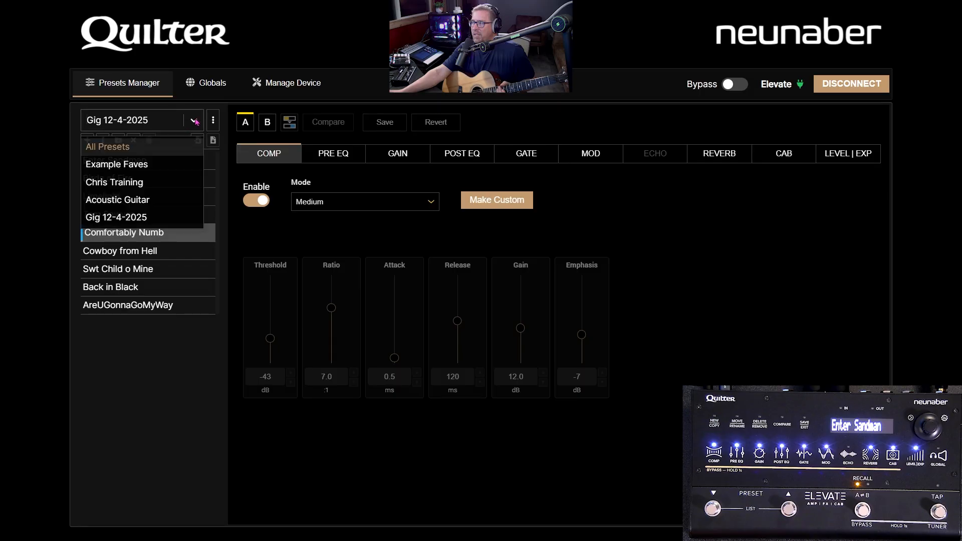
pyautogui.click(157, 146)
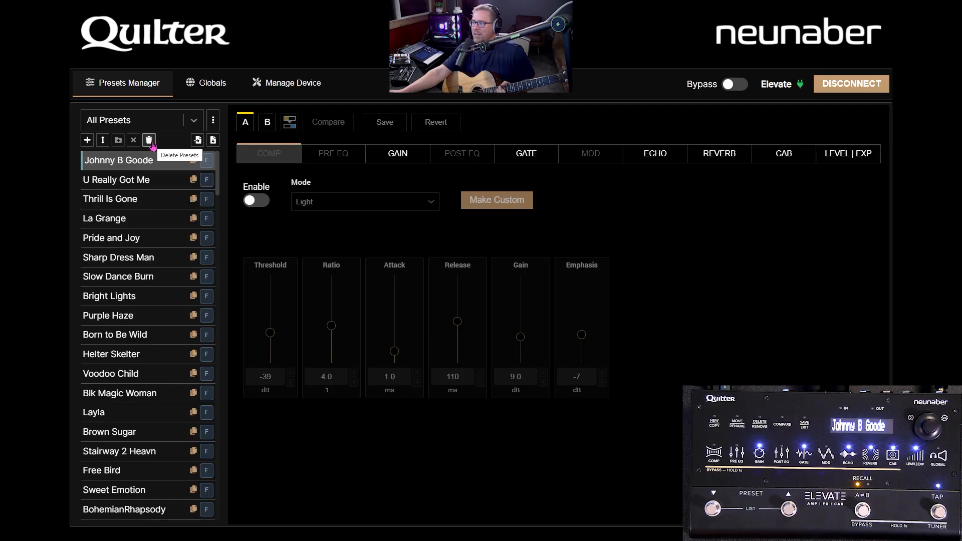
pyautogui.click(152, 145)
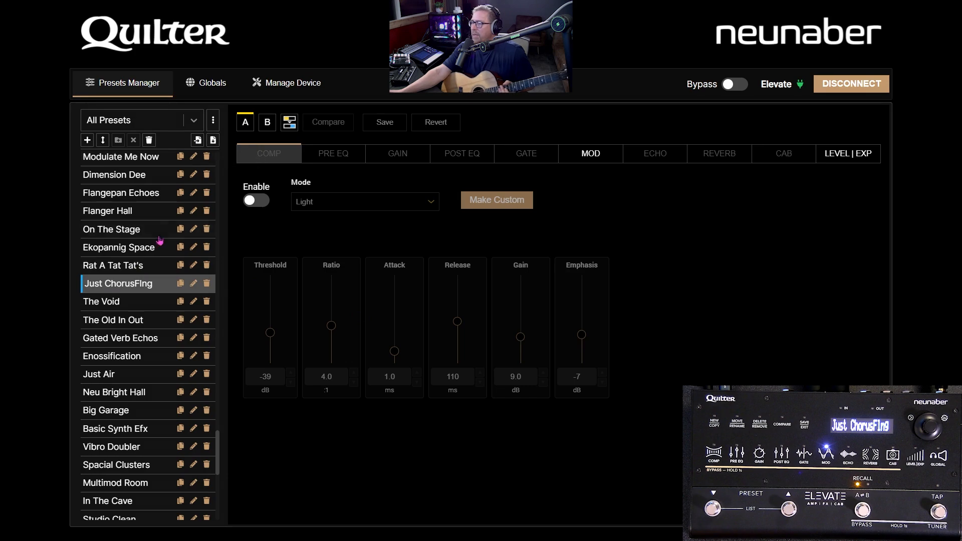
# Step: View the Import Presets dialog and cancel it, and open the preset export dialog
pyautogui.click(197, 141)
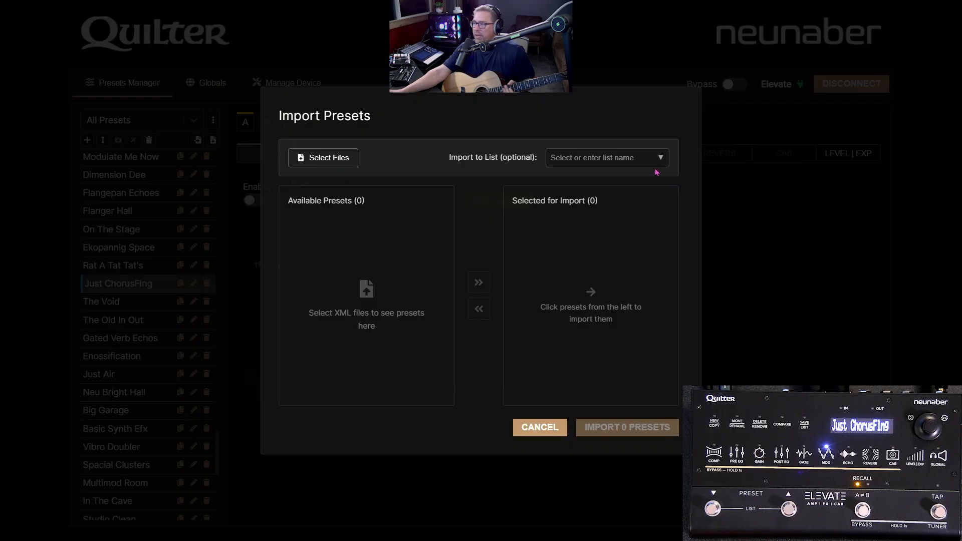
pyautogui.click(540, 428)
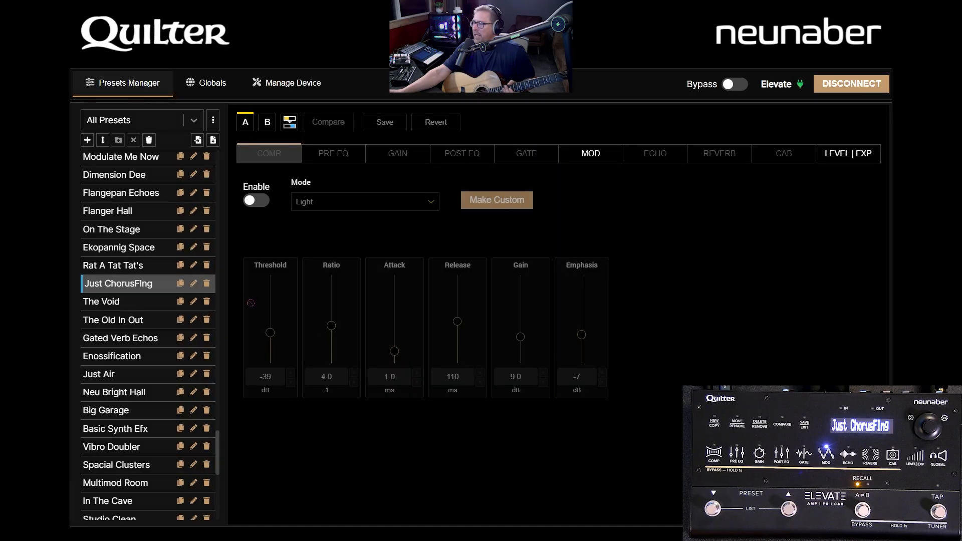
pyautogui.click(213, 140)
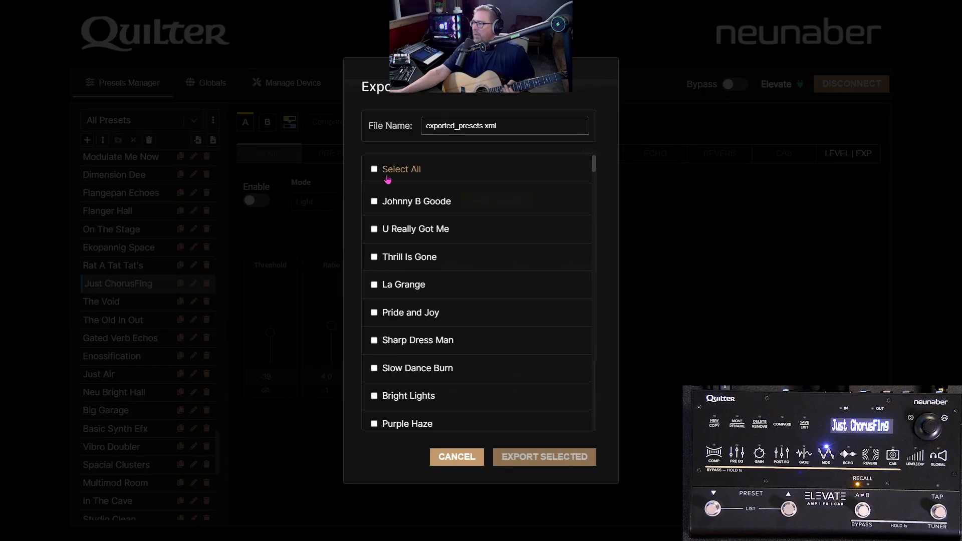
pyautogui.click(375, 285)
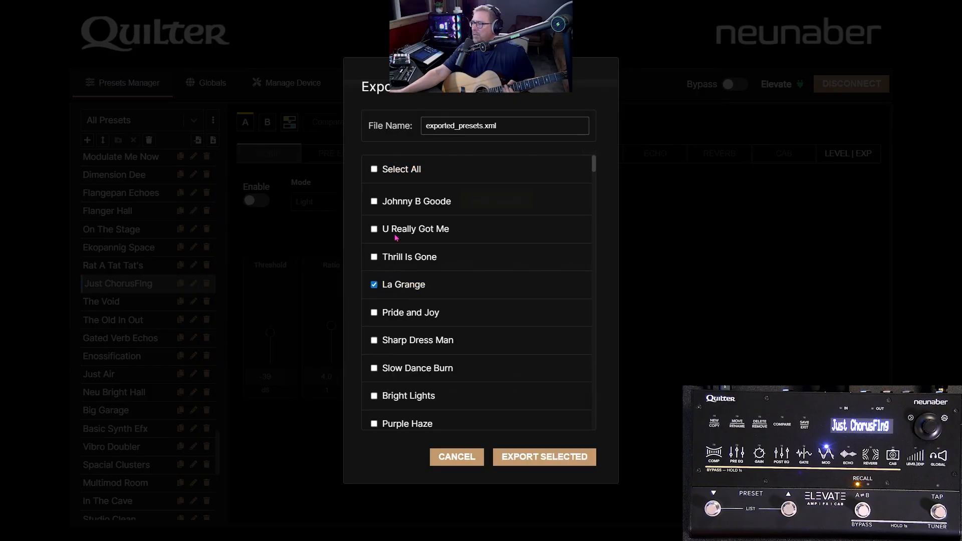
pyautogui.scroll(-6, 396, 236)
pyautogui.scroll(6, 387, 196)
pyautogui.click(375, 285)
# Step: Select the Neve RNDI preset for export
pyautogui.scroll(-10, 423, 294)
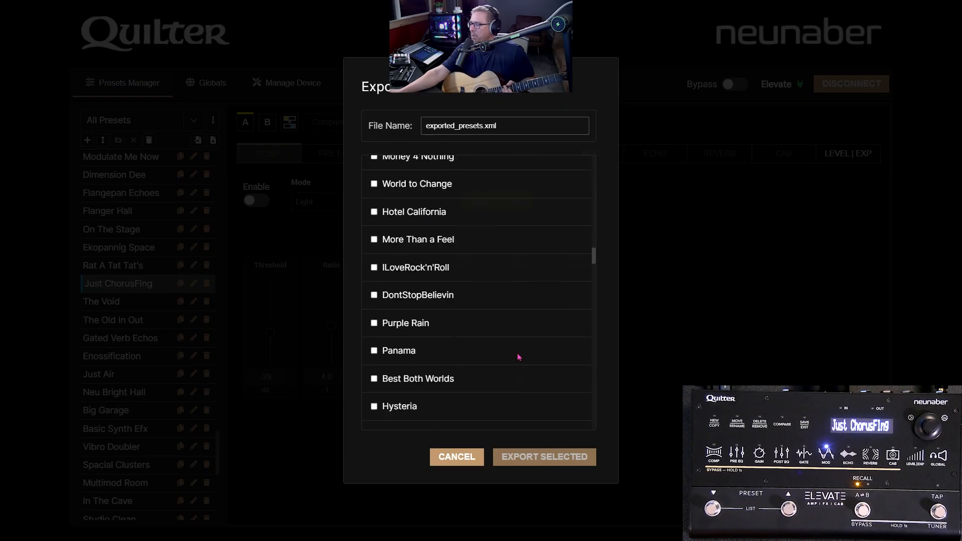
pyautogui.scroll(-15, 519, 356)
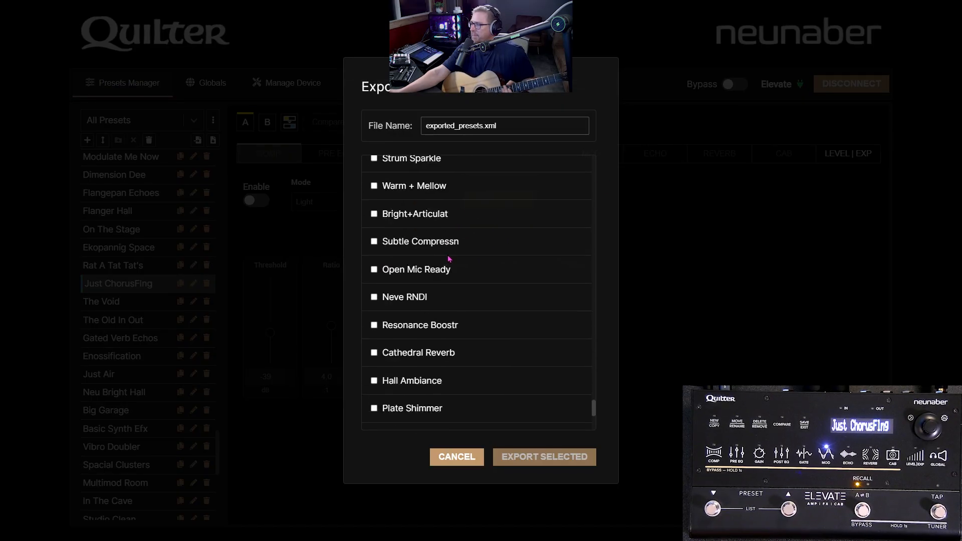
pyautogui.scroll(-1, 431, 265)
pyautogui.click(377, 264)
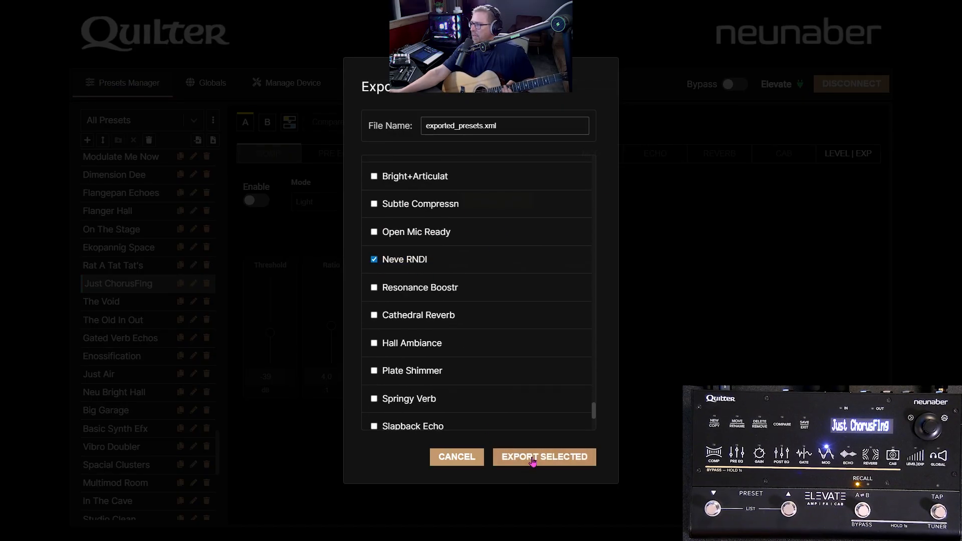
# Step: Name the export file neve preset.xml, export the selected Neve RNDI preset to it, and close the export dialog
pyautogui.click(527, 457)
pyautogui.click(462, 195)
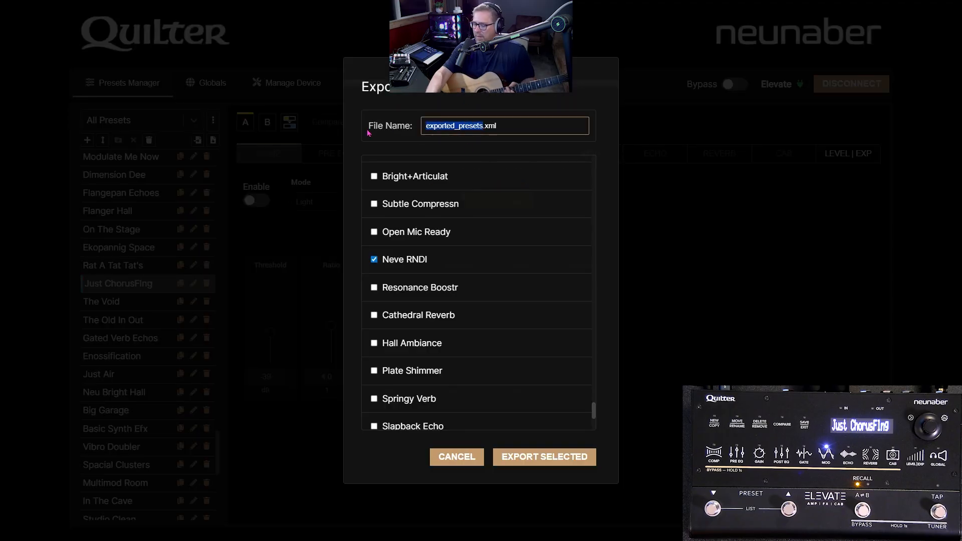
pyautogui.write('neve')
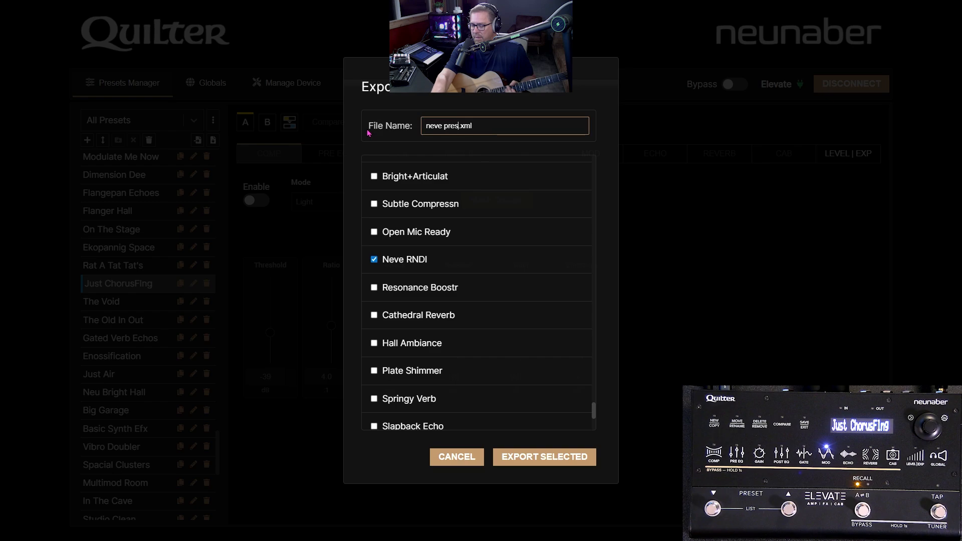
pyautogui.write(' preset')
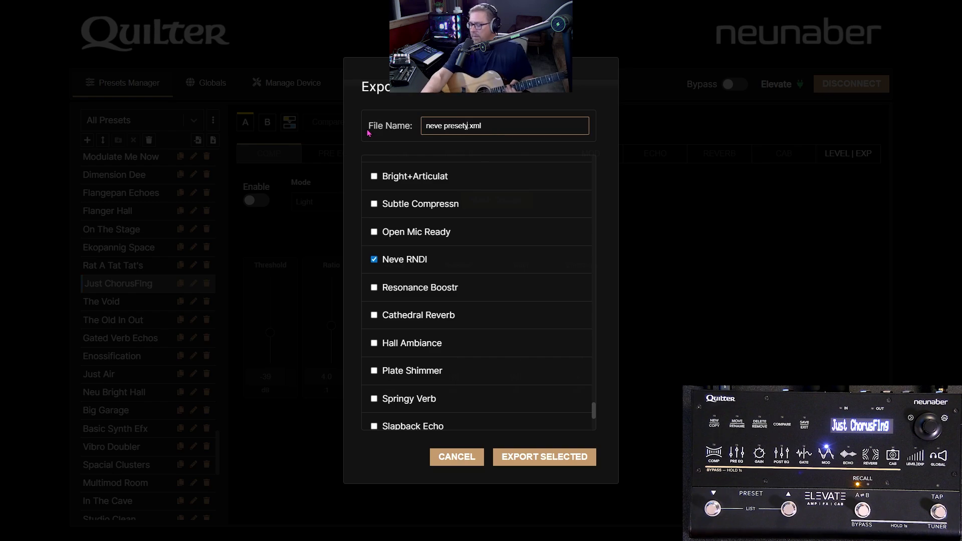
pyautogui.click(518, 461)
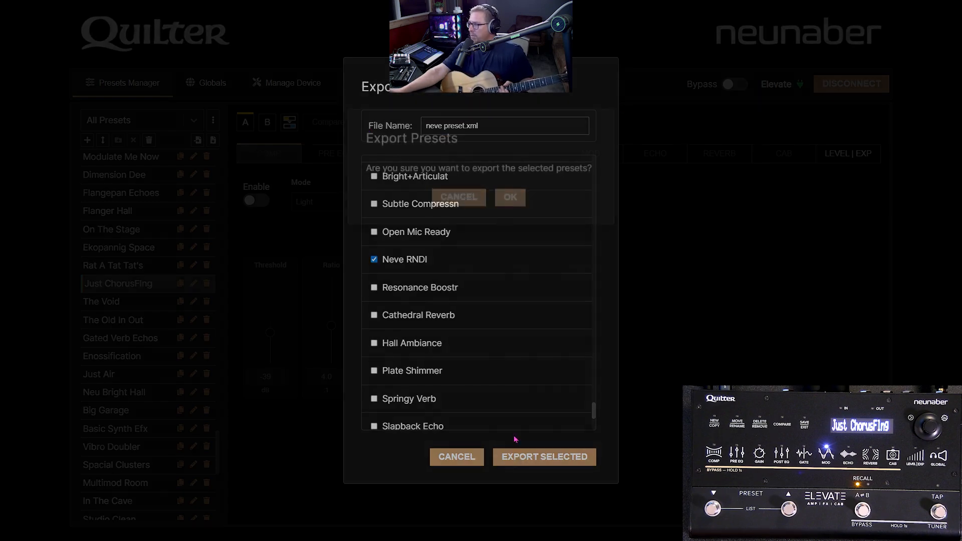
pyautogui.click(510, 194)
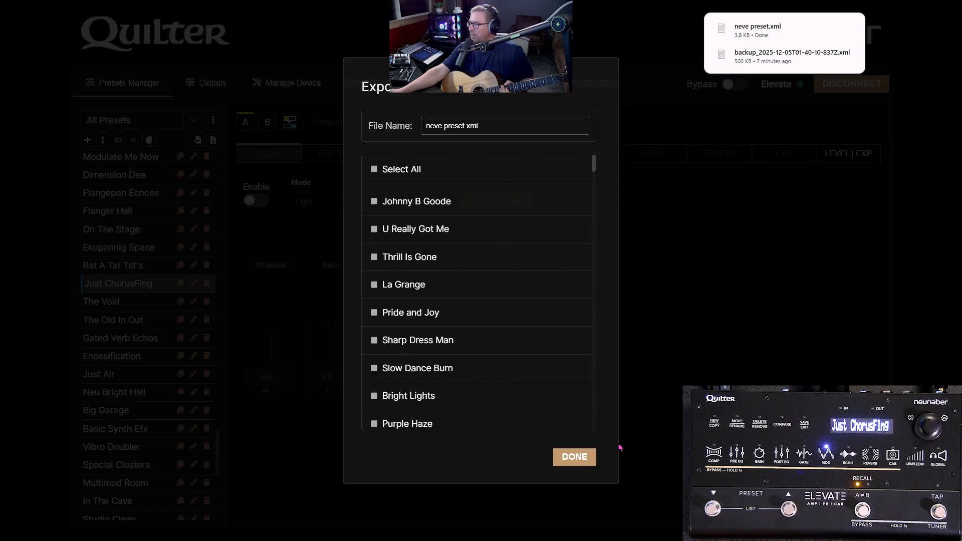
pyautogui.click(584, 461)
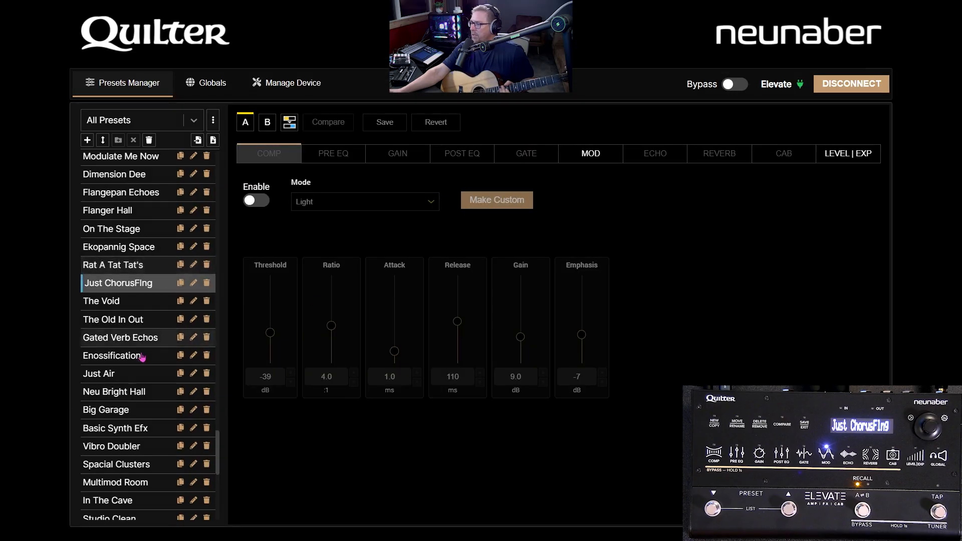
# Step: Load the Neve RNDI preset from All Presets and delete it from the device
pyautogui.scroll(-7, 151, 346)
pyautogui.scroll(10, 151, 310)
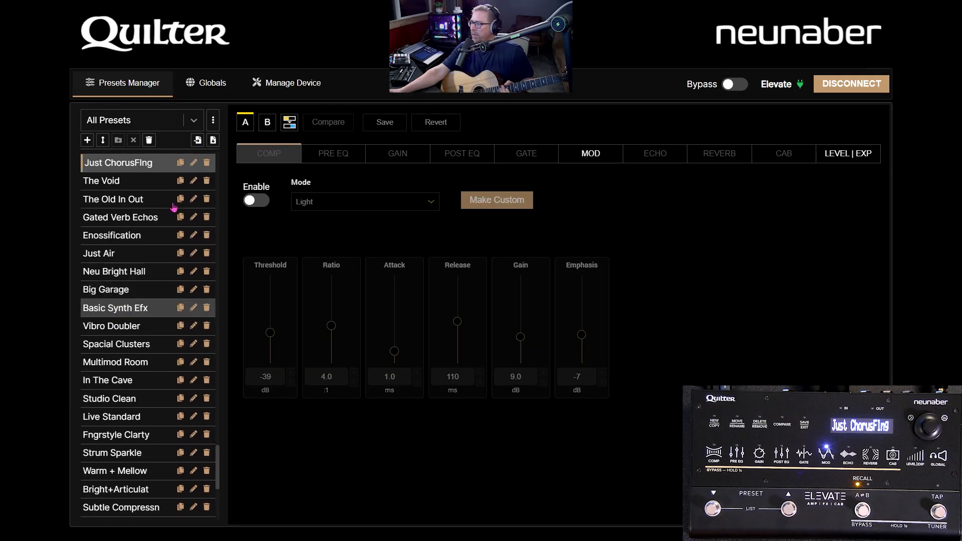
pyautogui.scroll(2, 148, 285)
pyautogui.scroll(-7, 153, 331)
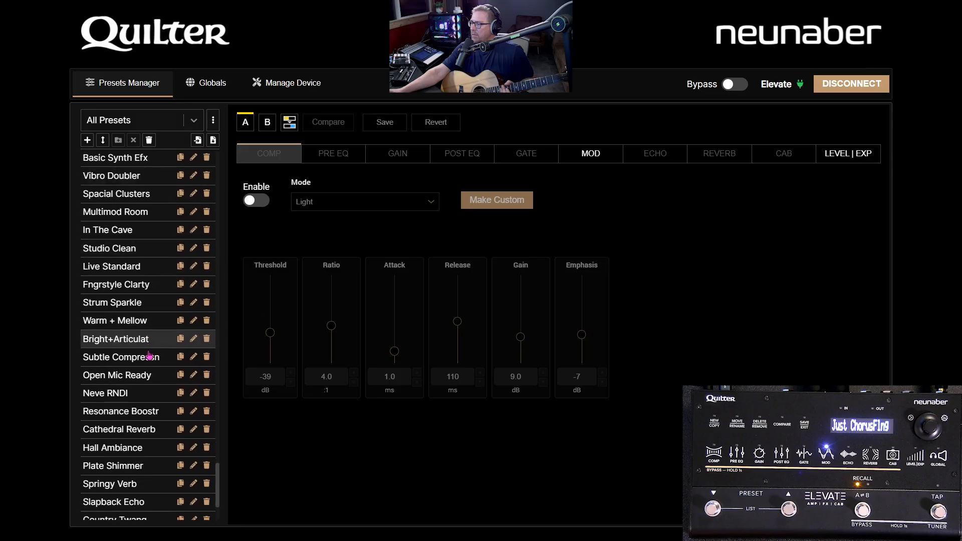
pyautogui.scroll(-2, 141, 397)
pyautogui.click(135, 343)
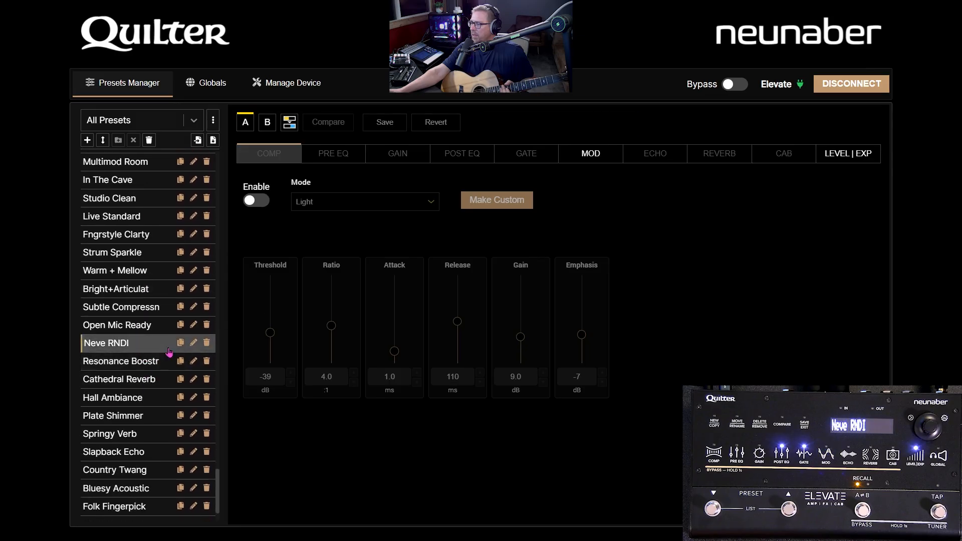
pyautogui.click(206, 343)
pyautogui.click(531, 338)
pyautogui.click(536, 315)
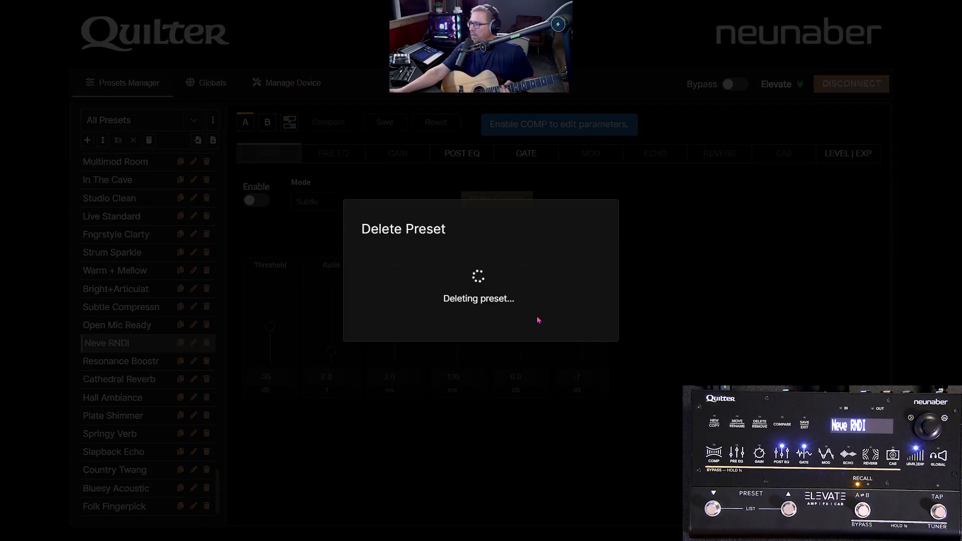
pyautogui.click(587, 312)
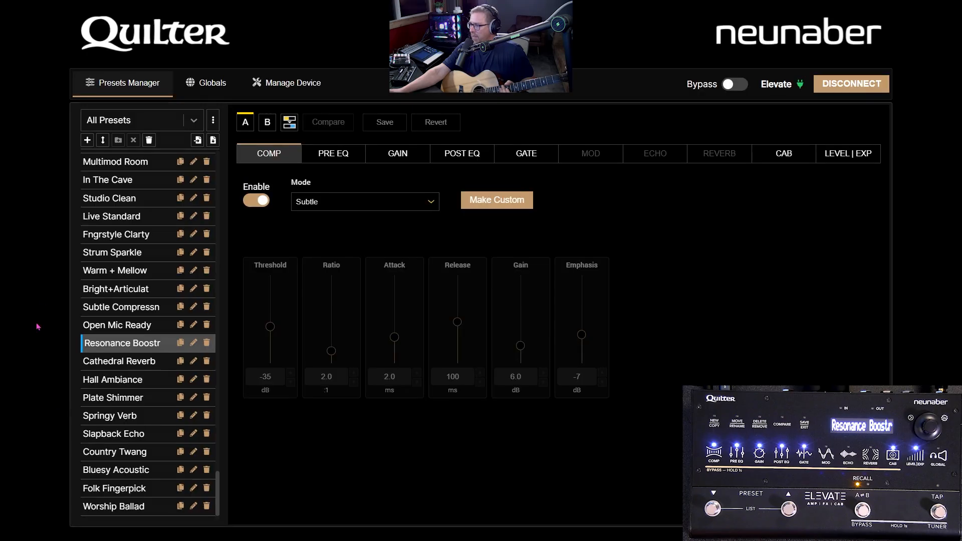
# Step: Import the Neve RNDI preset from the neve preset.xml file without assigning it to a list
pyautogui.click(199, 140)
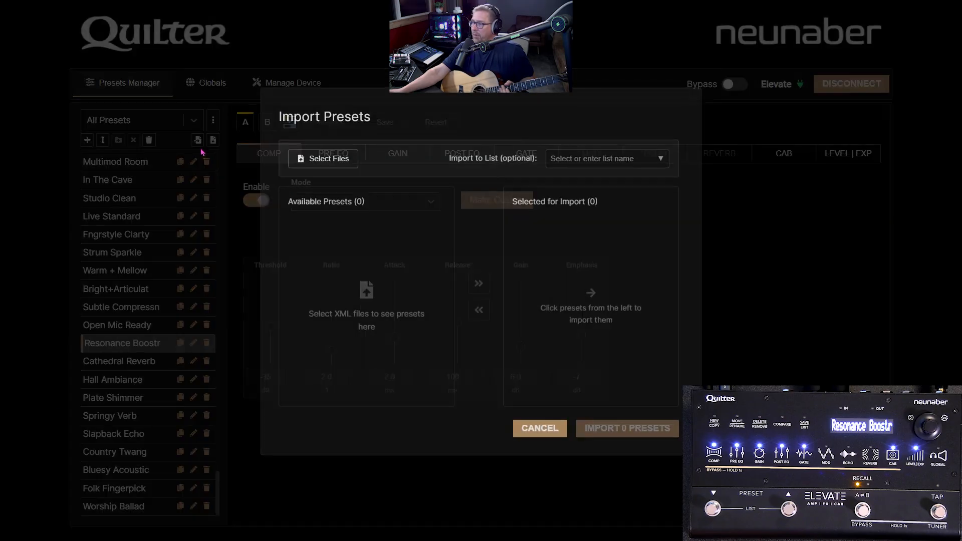
pyautogui.click(326, 158)
pyautogui.doubleClick(118, 83)
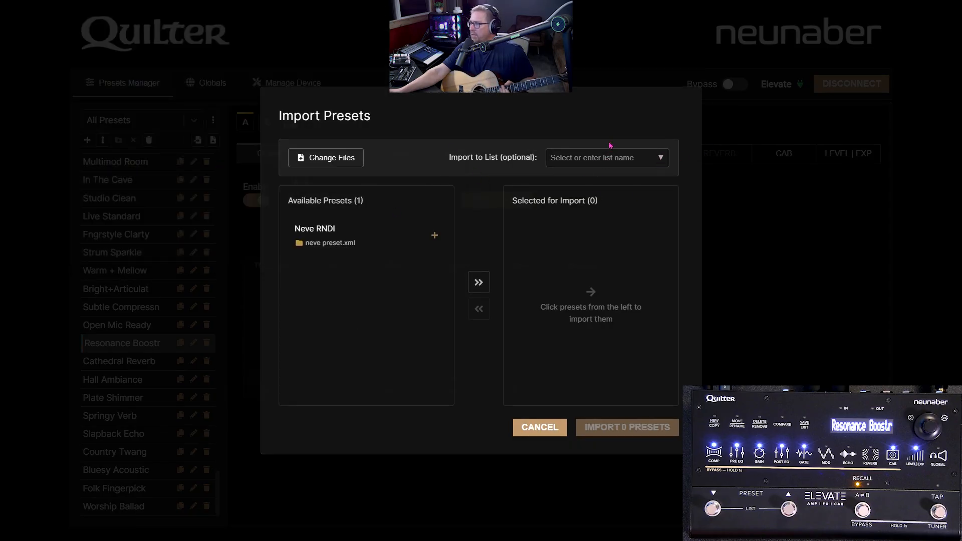
pyautogui.click(368, 239)
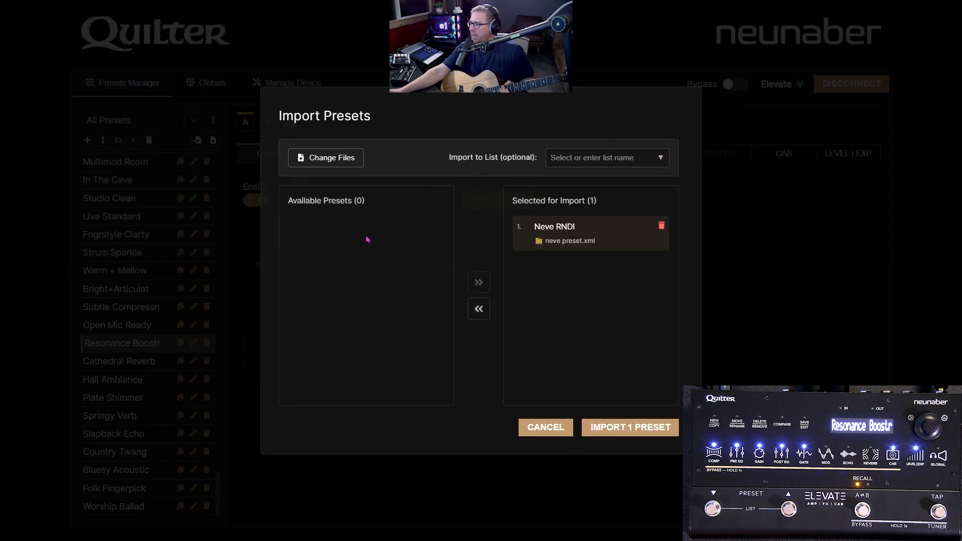
pyautogui.click(616, 429)
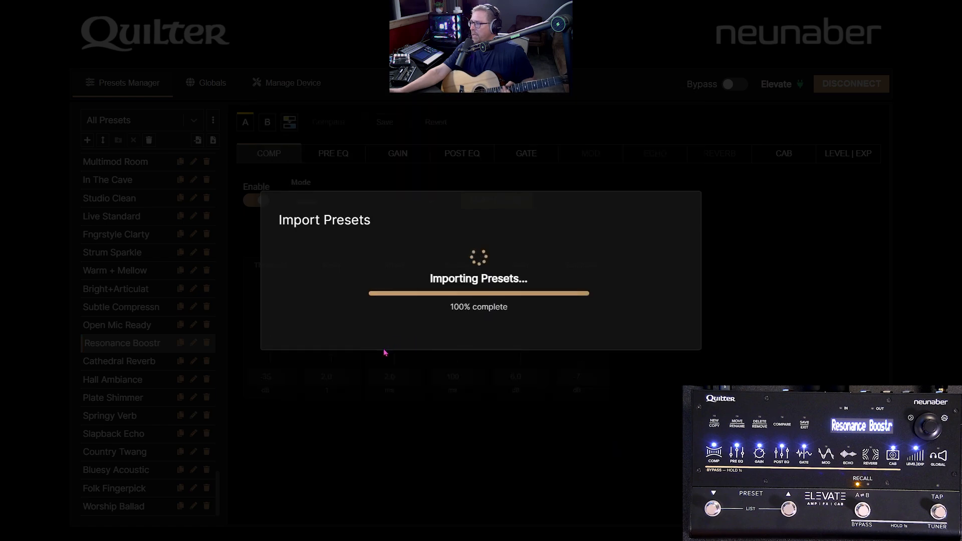
# Step: Close the import dialog and look through All Presets and the Acoustic Guitar list for the imported Neve RNDI preset
pyautogui.click(678, 369)
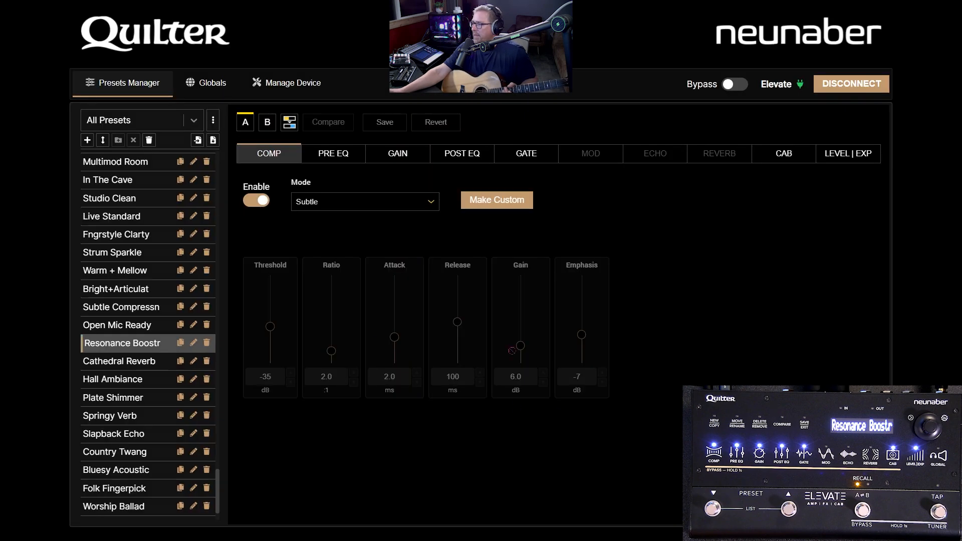
pyautogui.scroll(-3, 132, 401)
pyautogui.scroll(5, 131, 386)
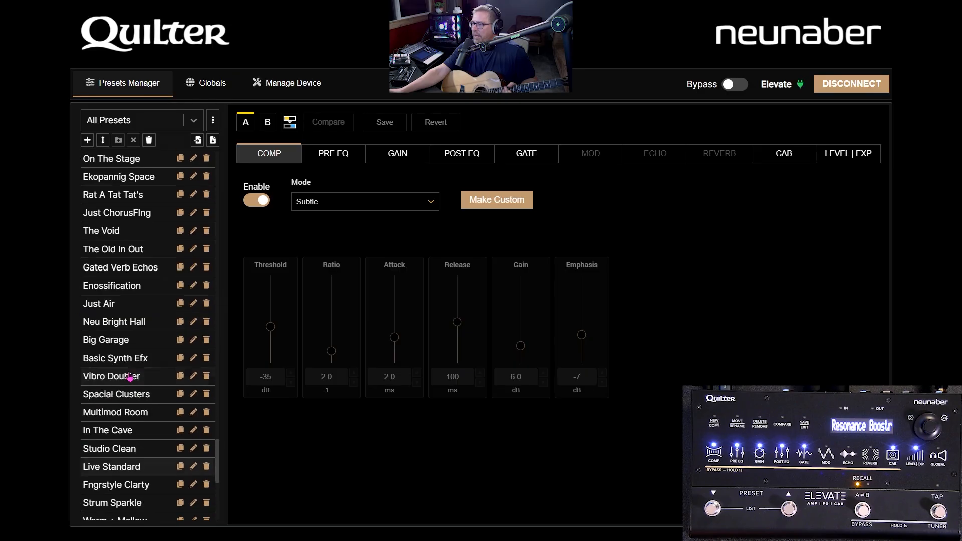
pyautogui.click(133, 376)
pyautogui.scroll(10, 135, 351)
pyautogui.scroll(8, 141, 337)
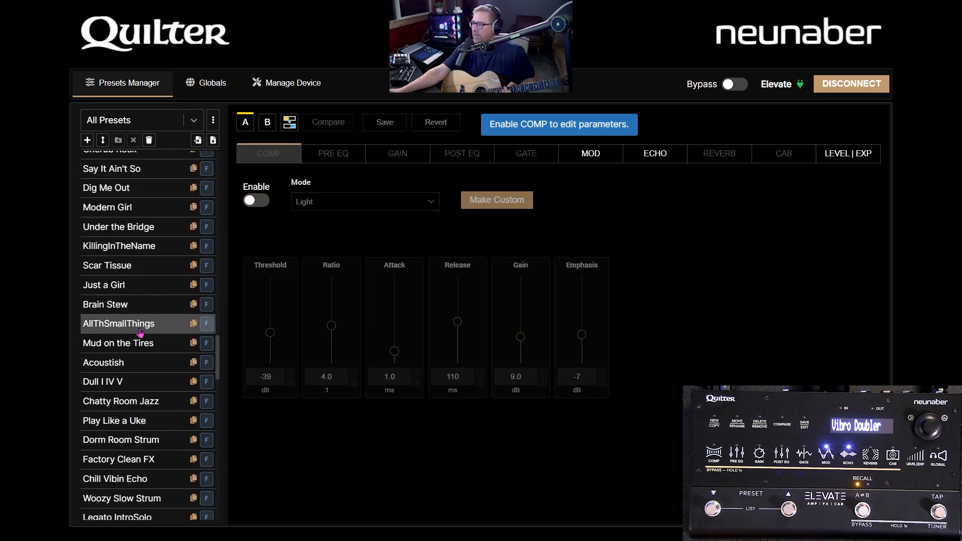
pyautogui.scroll(-5, 131, 361)
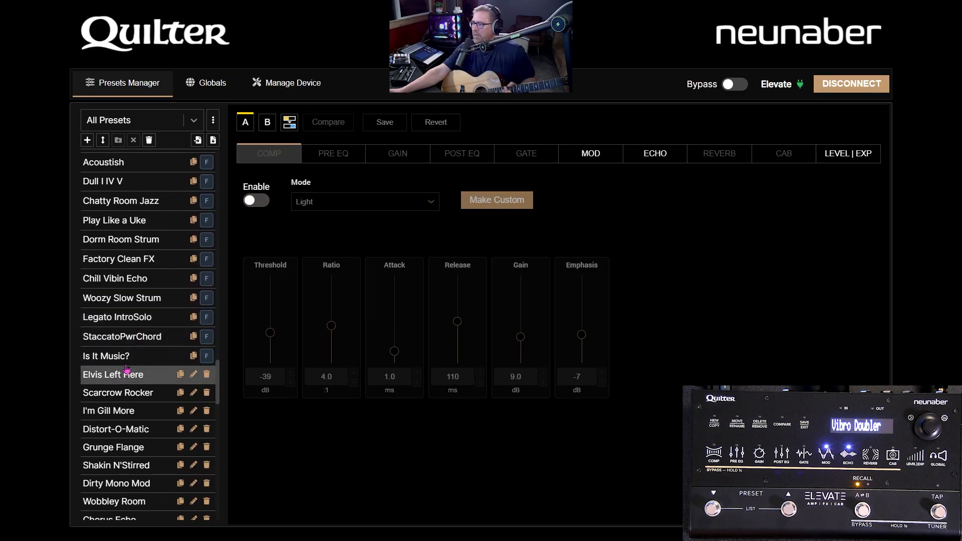
pyautogui.click(143, 120)
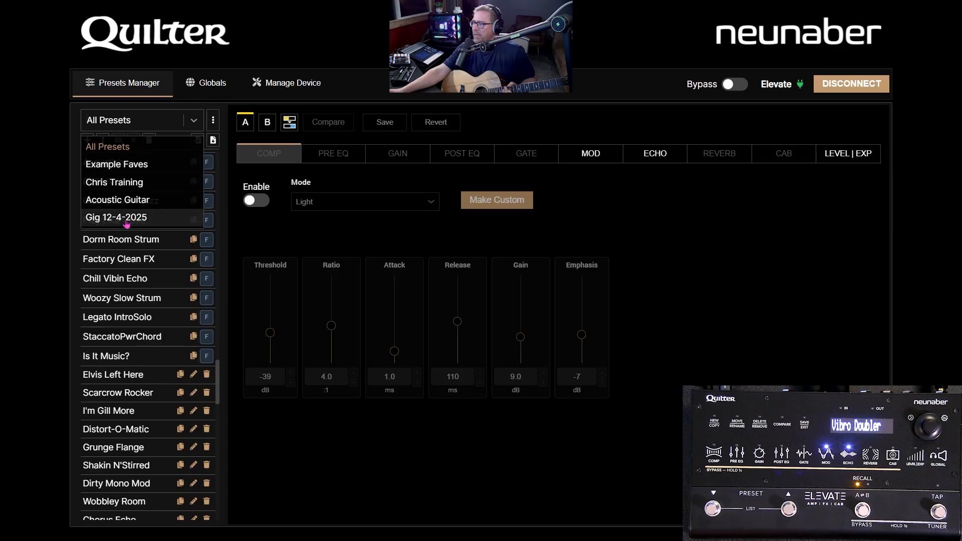
pyautogui.click(129, 199)
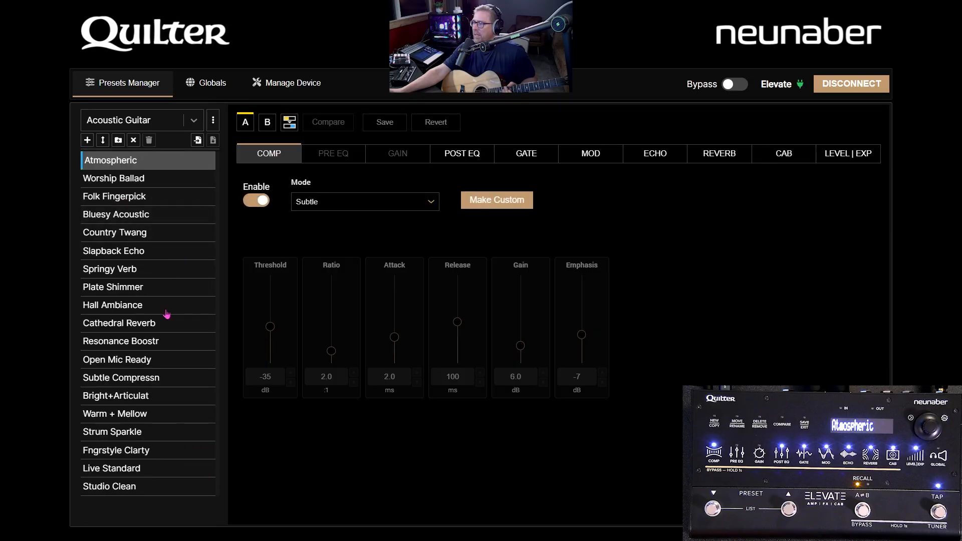
# Step: Switch back to All Presets and load the Neve RNDI preset at the end of the list
pyautogui.click(164, 129)
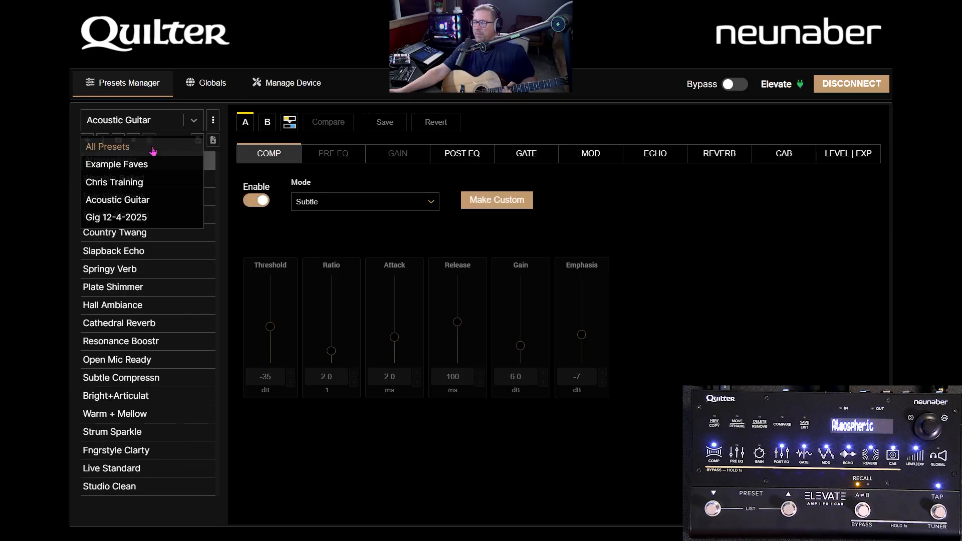
pyautogui.click(153, 147)
pyautogui.scroll(-10, 135, 366)
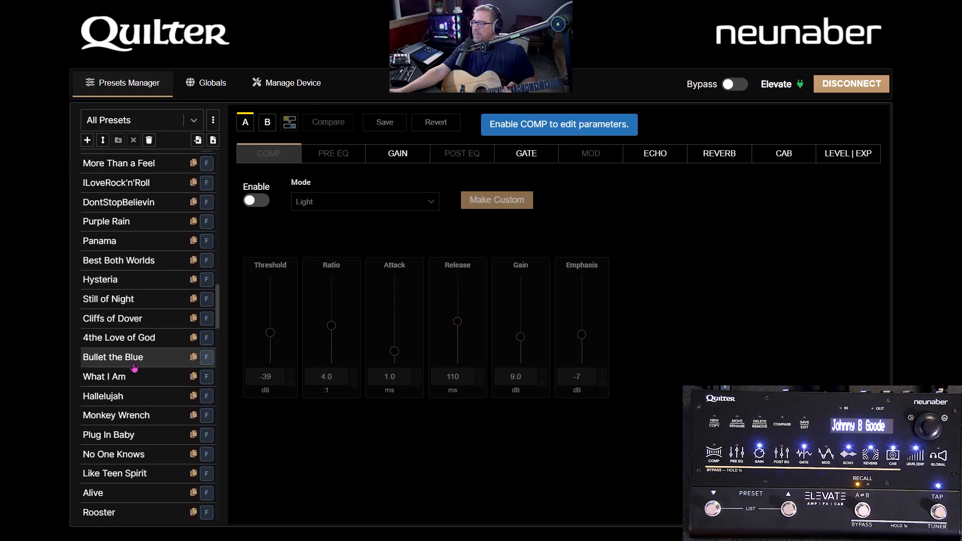
pyautogui.scroll(-20, 134, 366)
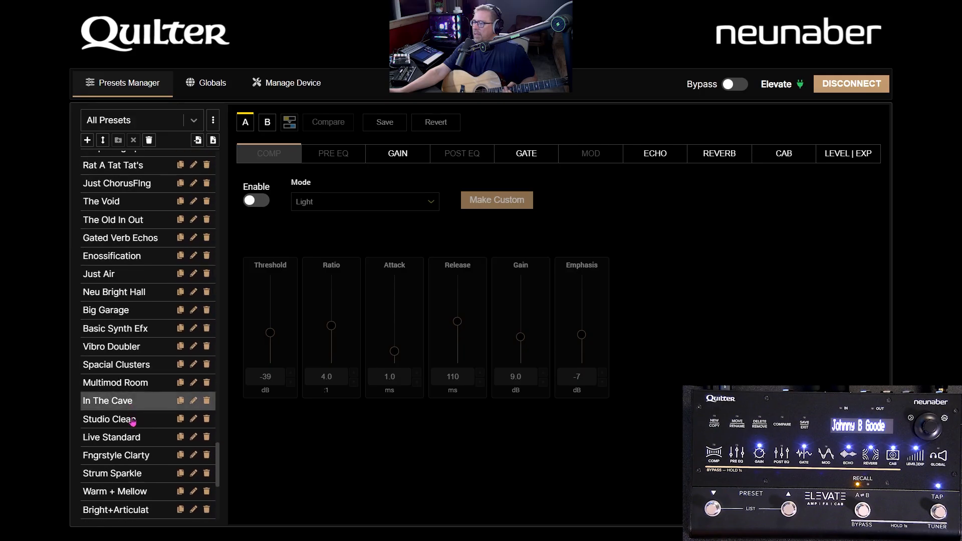
pyautogui.scroll(-5, 133, 423)
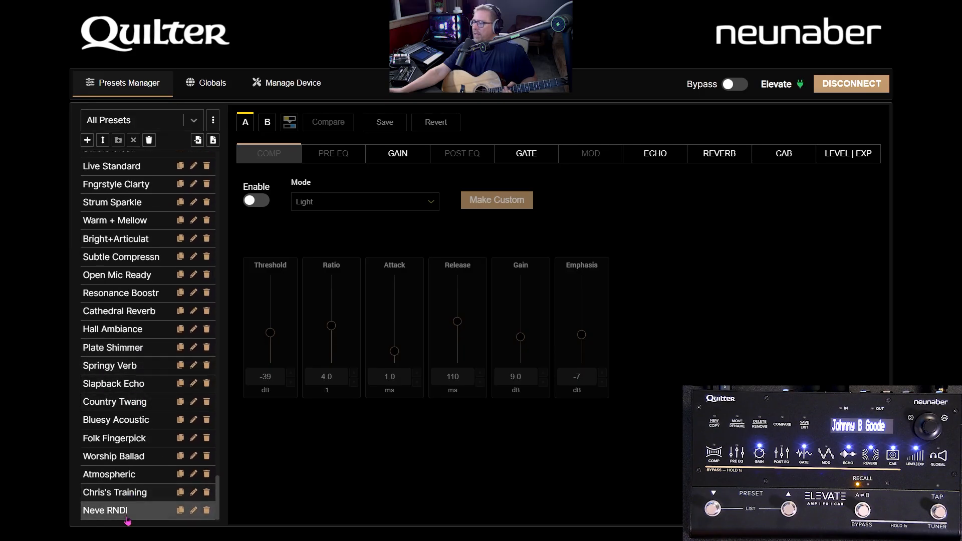
pyautogui.click(127, 517)
# Step: Reorder All Presets so that Neve RNDI sits between Resonance Boostr and Cathedral Reverb
pyautogui.click(103, 139)
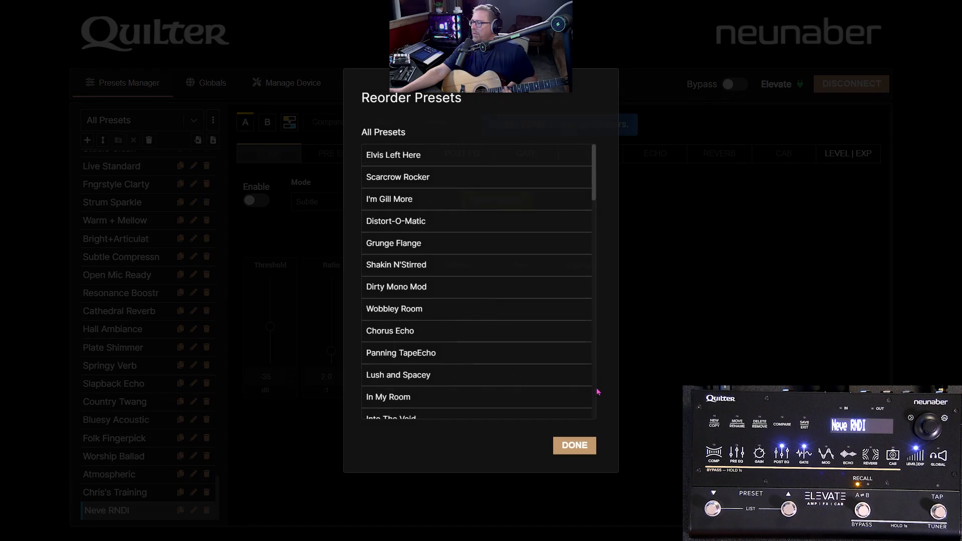
pyautogui.scroll(-15, 411, 398)
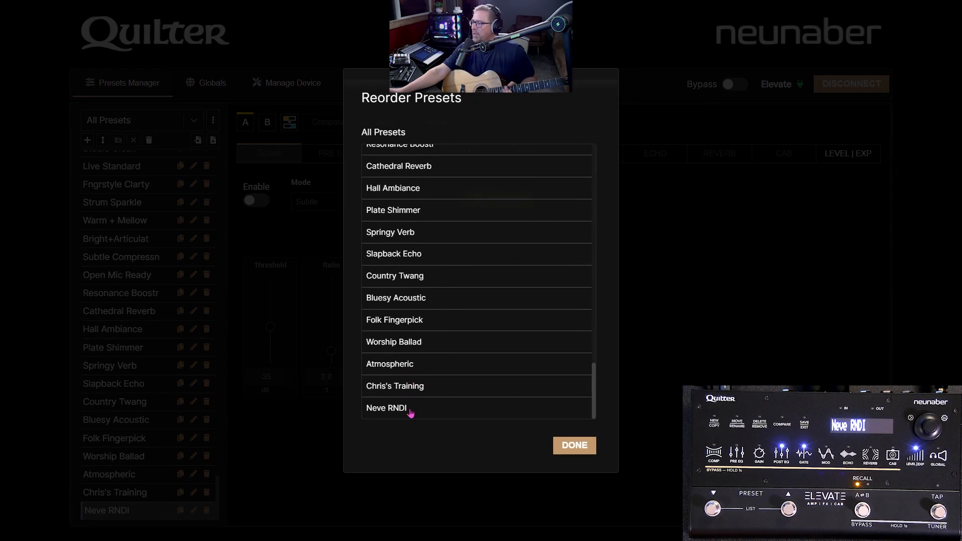
pyautogui.moveTo(408, 411); pyautogui.dragTo(418, 295)
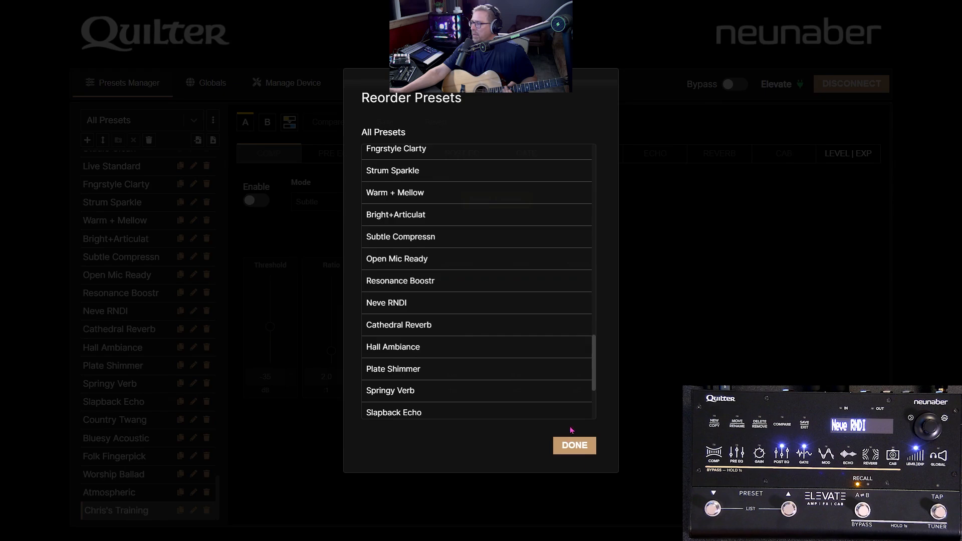
pyautogui.click(577, 447)
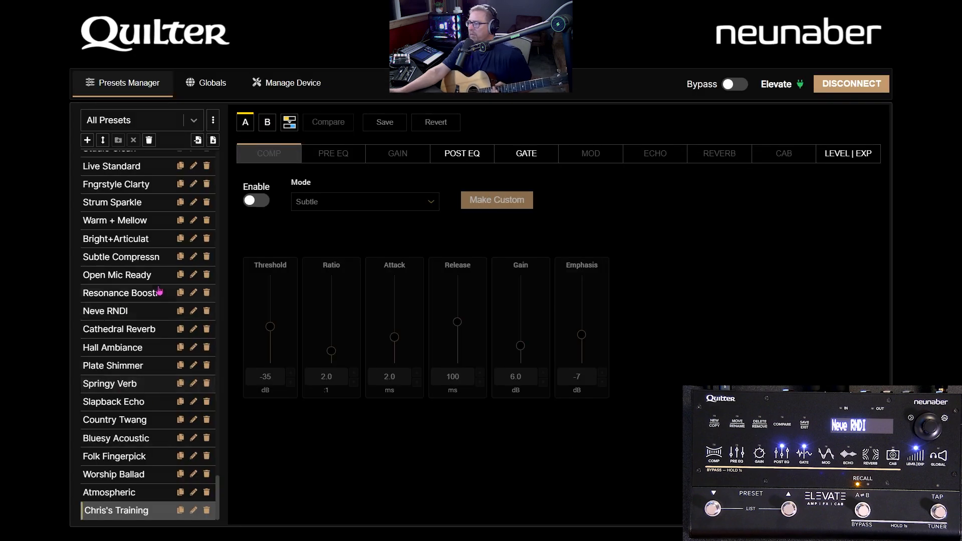
# Step: Switch to the Acoustic Guitar list and open it for editing in the Lists Editor
pyautogui.click(186, 128)
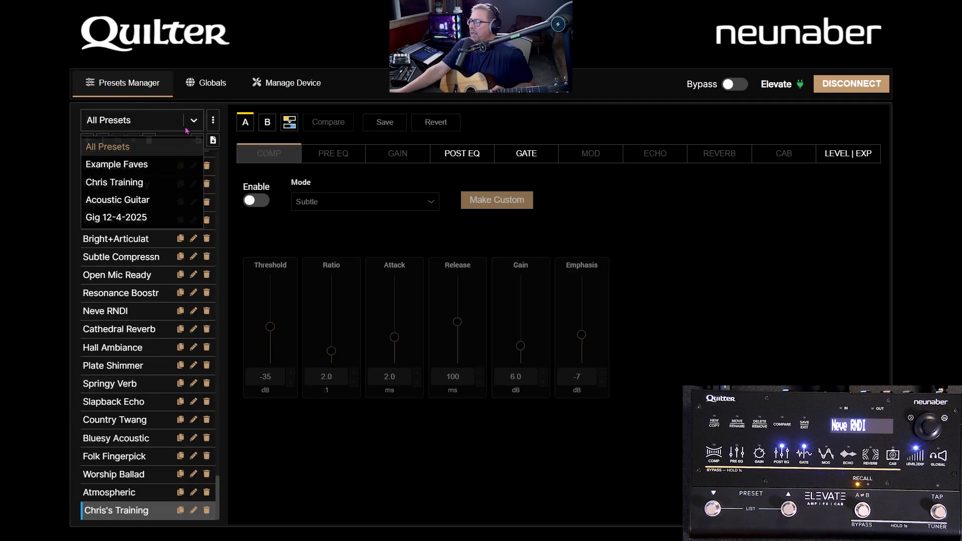
pyautogui.click(132, 202)
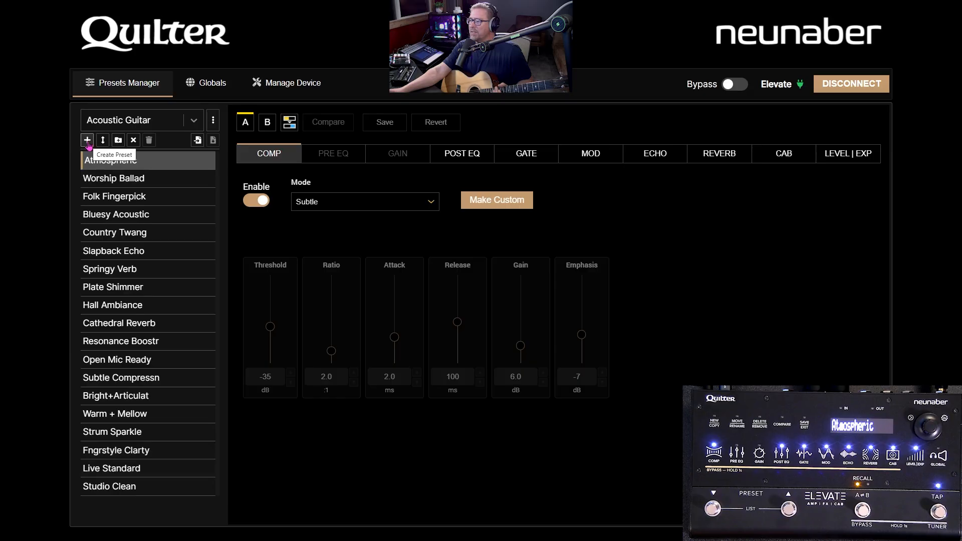
pyautogui.click(214, 122)
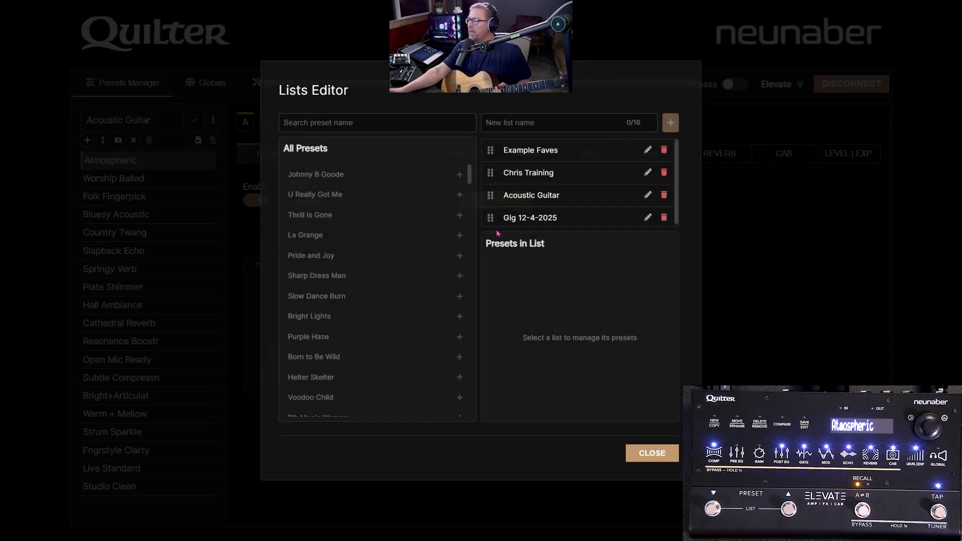
pyautogui.click(554, 201)
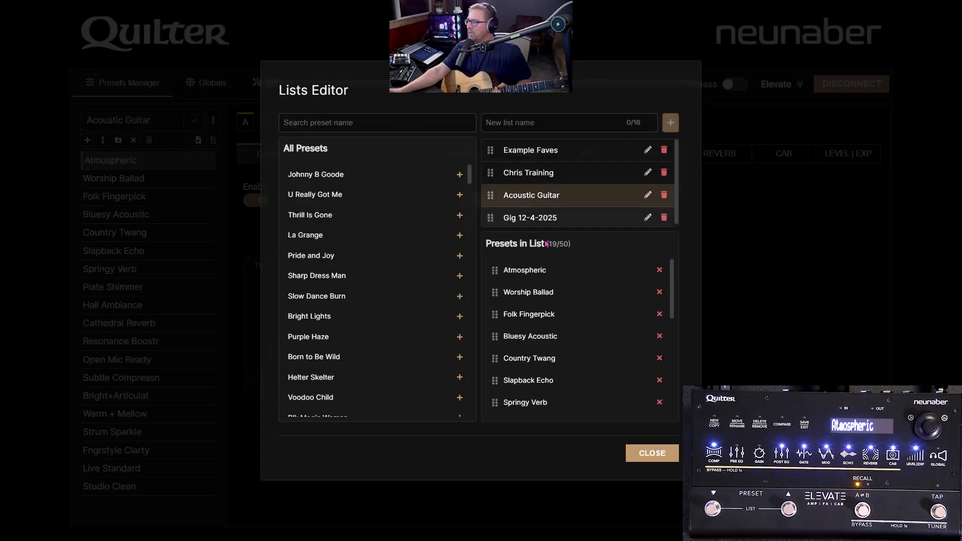
# Step: Search the presets for "Neve" and add Neve RNDI to the Acoustic Guitar list
pyautogui.scroll(-3, 403, 239)
pyautogui.scroll(-15, 403, 240)
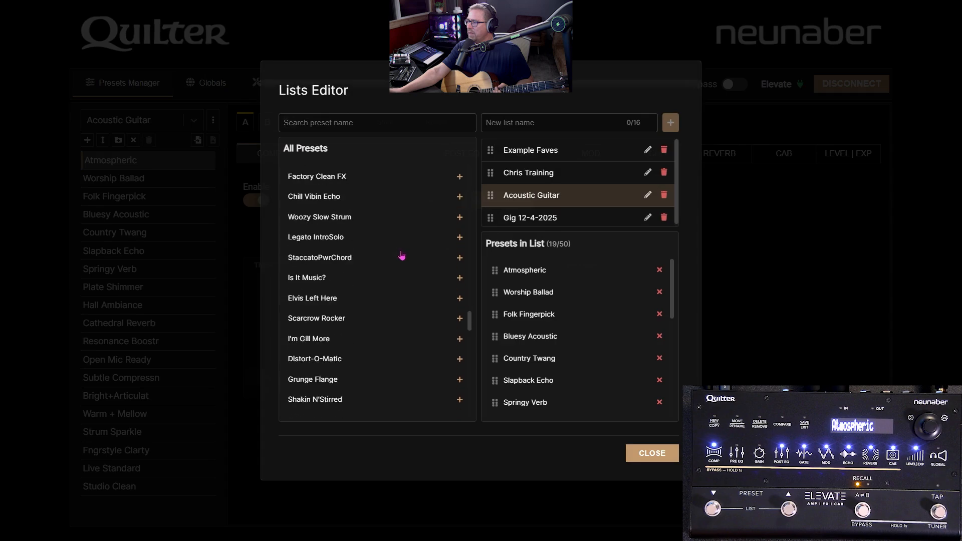
pyautogui.scroll(-7, 401, 255)
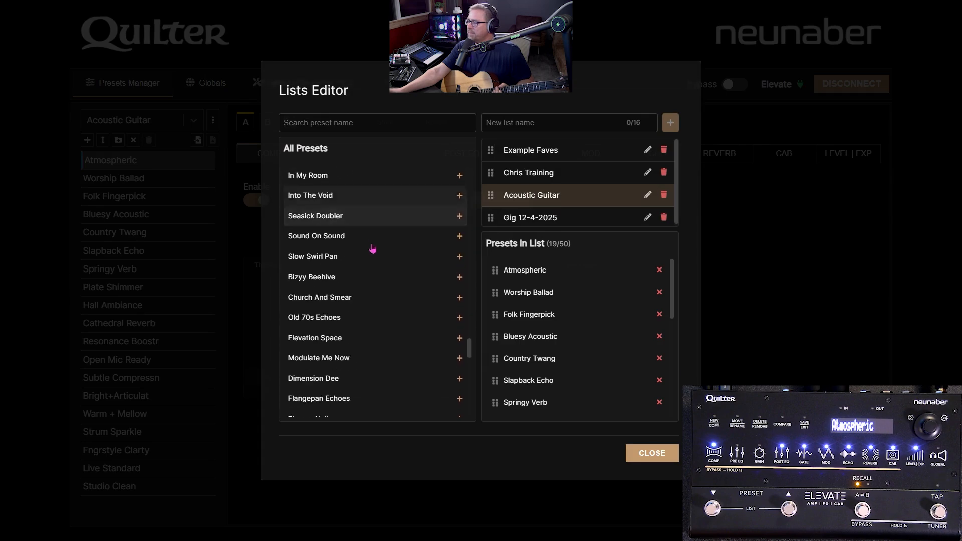
pyautogui.scroll(-3, 372, 249)
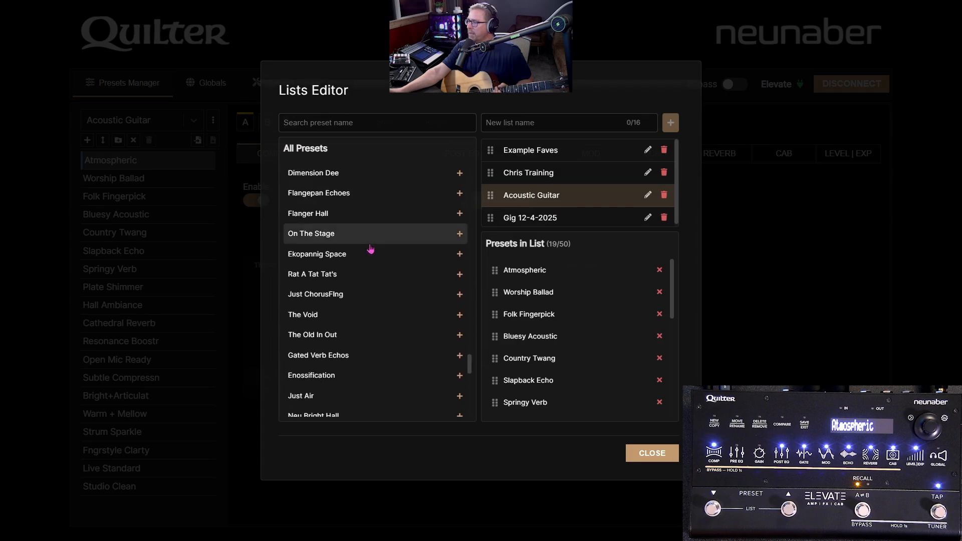
pyautogui.scroll(-5, 371, 249)
pyautogui.scroll(-3, 346, 248)
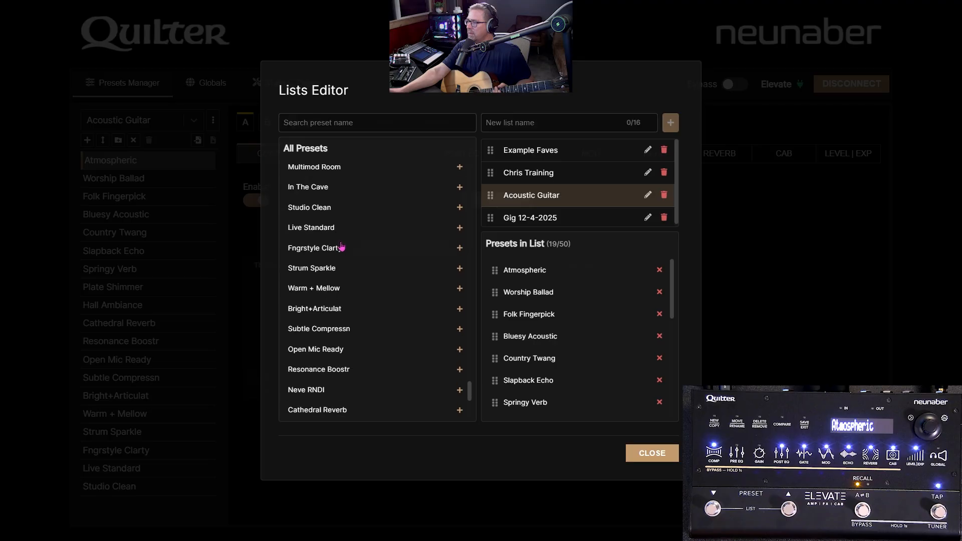
pyautogui.click(349, 121)
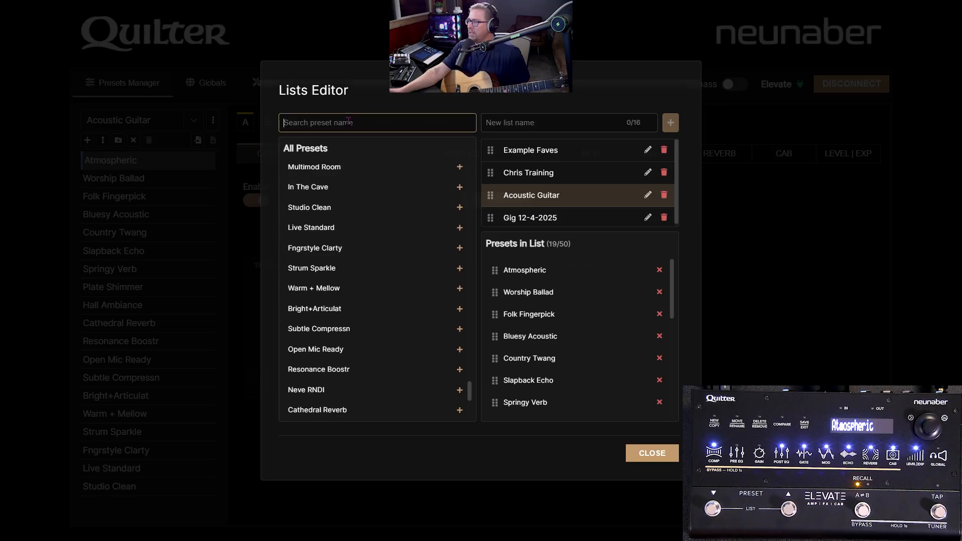
pyautogui.write('Nev')
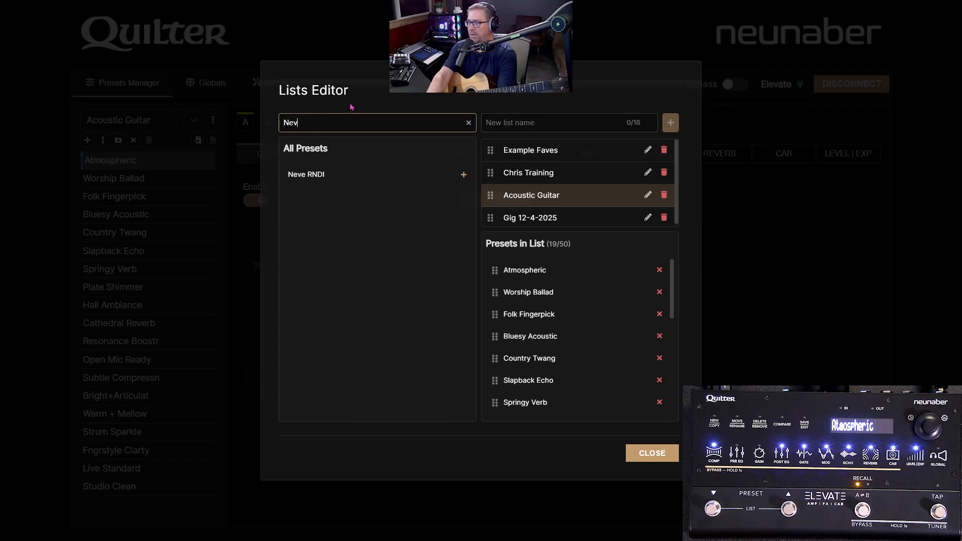
pyautogui.write('e')
pyautogui.click(463, 174)
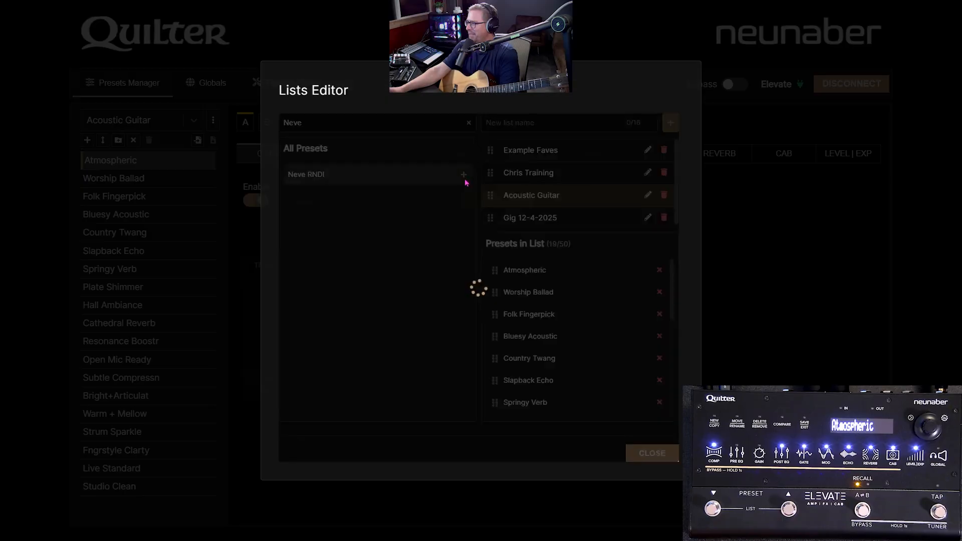
# Step: Move Neve RNDI between Cathedral Reverb and Resonance Boostr in the Acoustic Guitar list, close the editor and load the preset
pyautogui.scroll(-6, 580, 307)
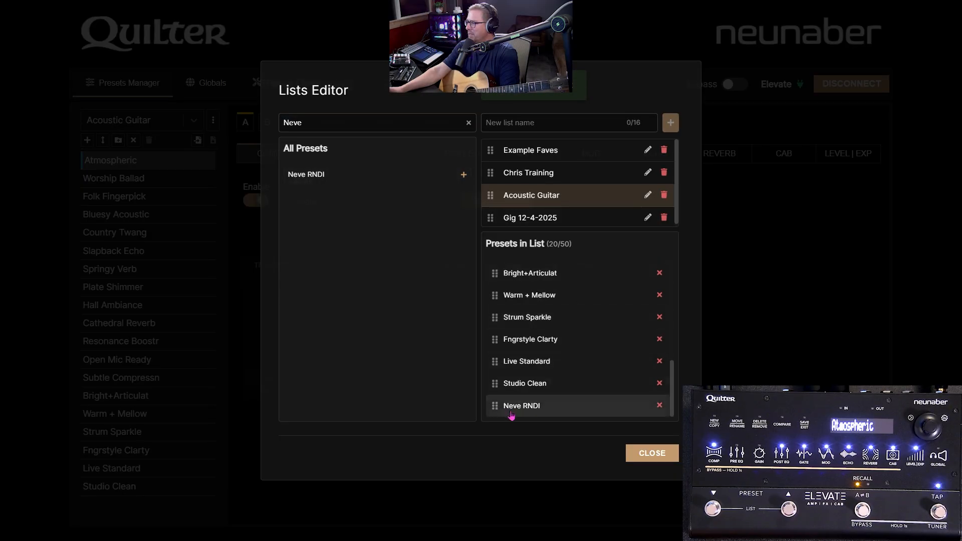
pyautogui.moveTo(494, 406); pyautogui.dragTo(494, 348)
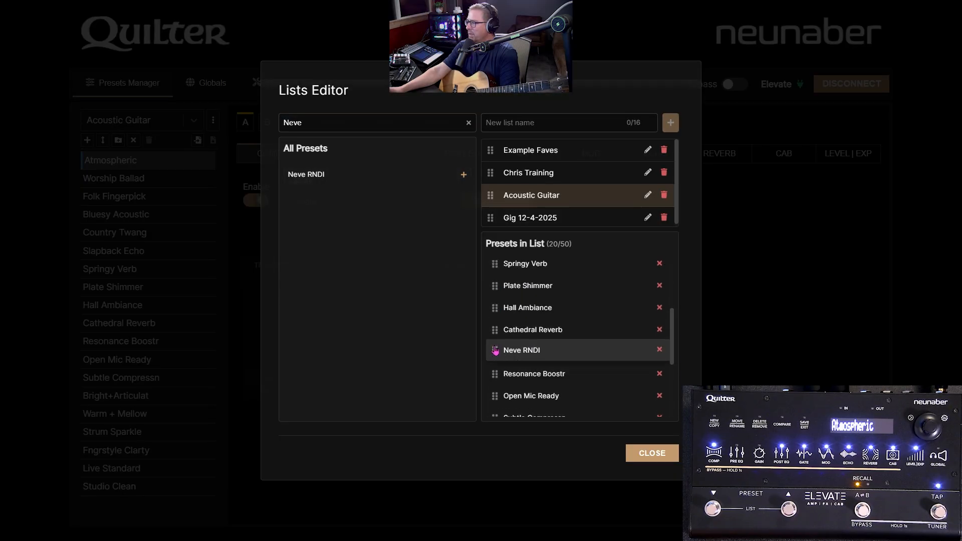
pyautogui.click(672, 454)
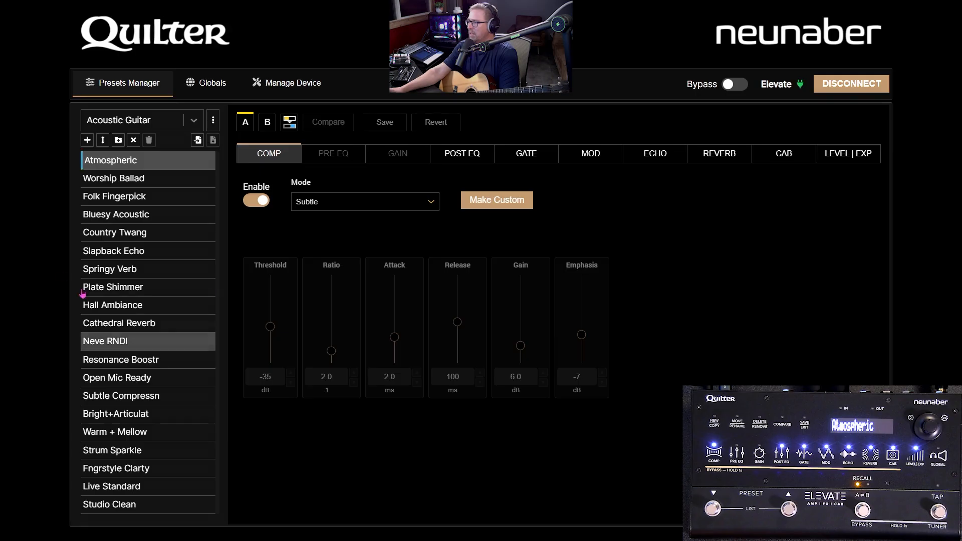
pyautogui.click(117, 341)
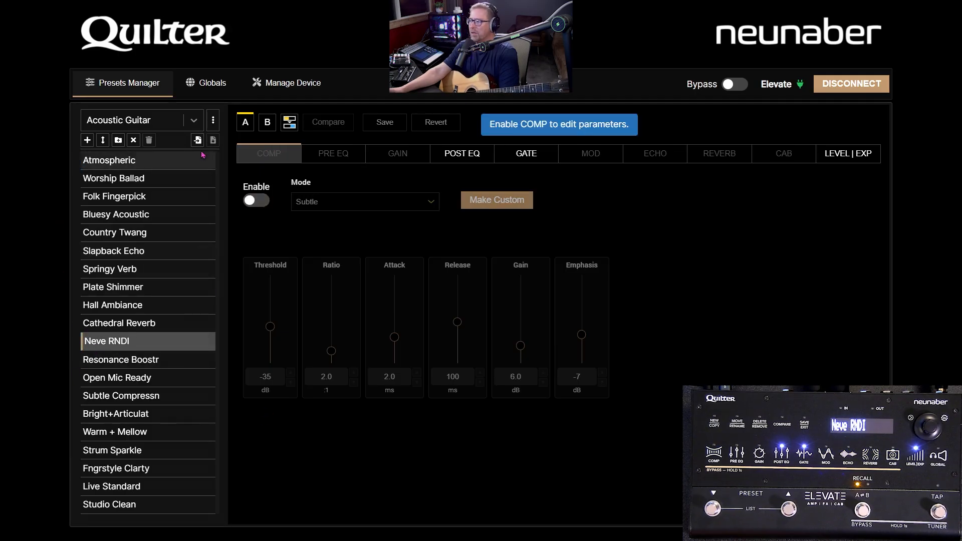
# Step: Switch to the All Presets list and create a new preset named "App Training Acc"
pyautogui.click(191, 120)
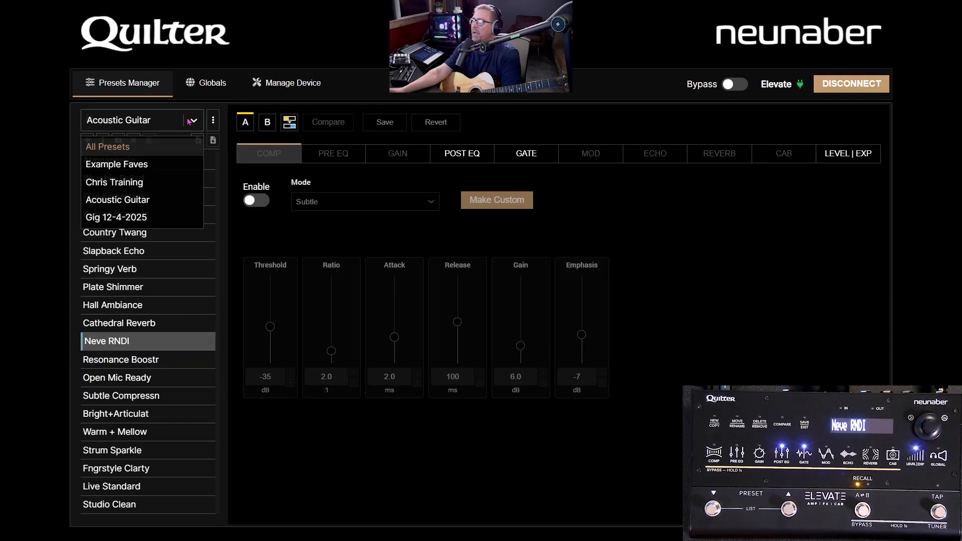
pyautogui.click(144, 147)
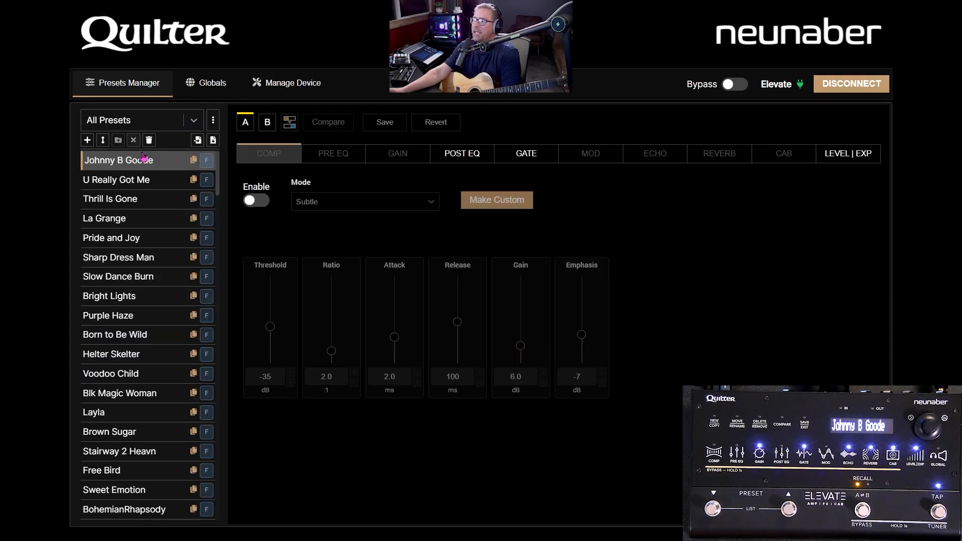
pyautogui.click(87, 141)
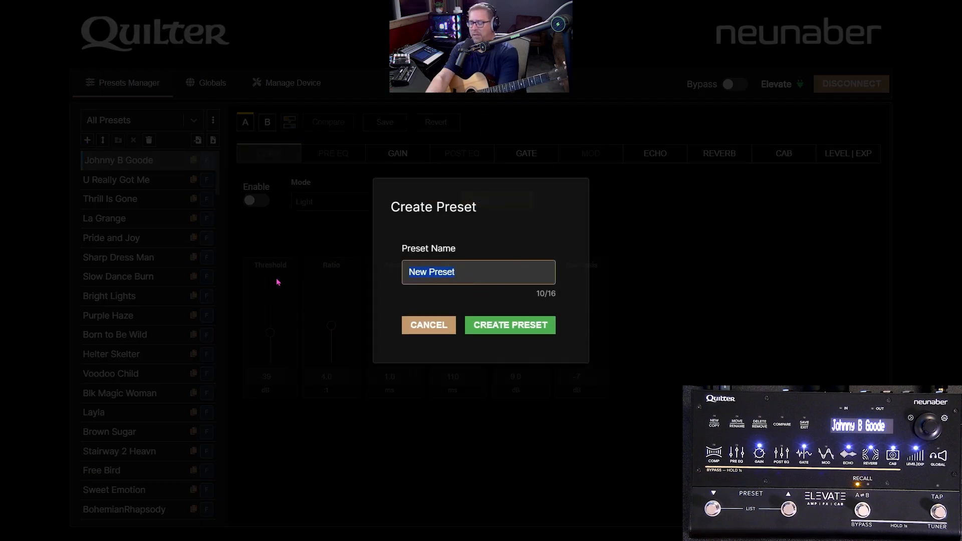
pyautogui.write('App T')
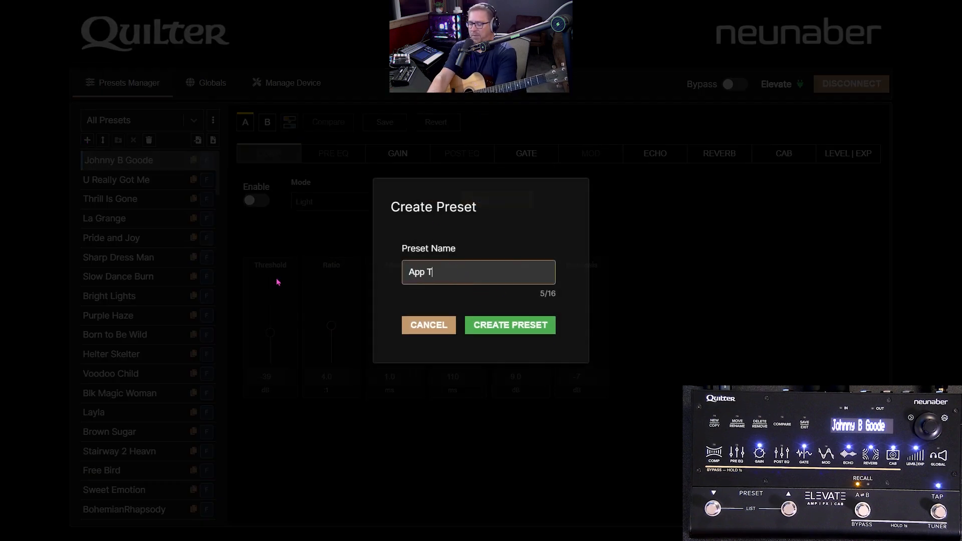
pyautogui.write('raining')
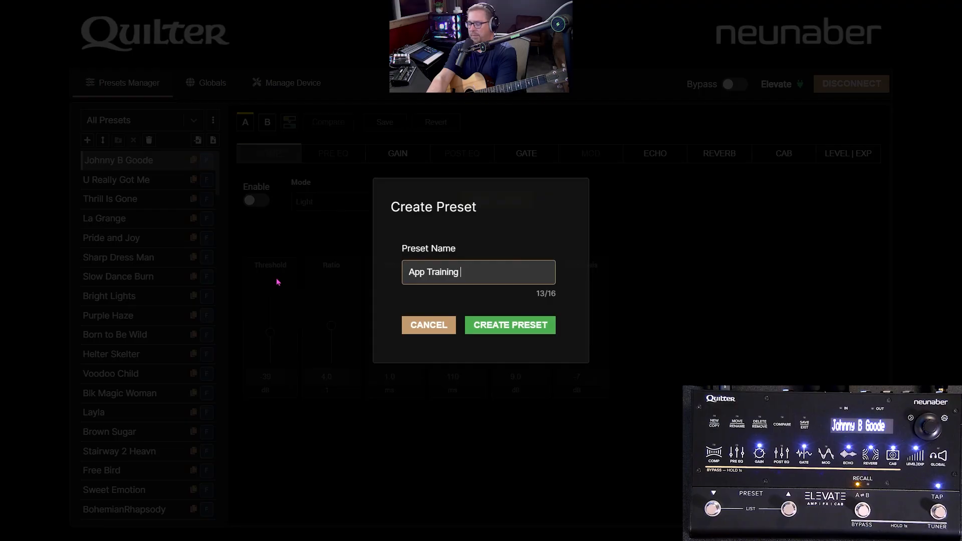
pyautogui.write(' Ac')
pyautogui.press('BackSpace')
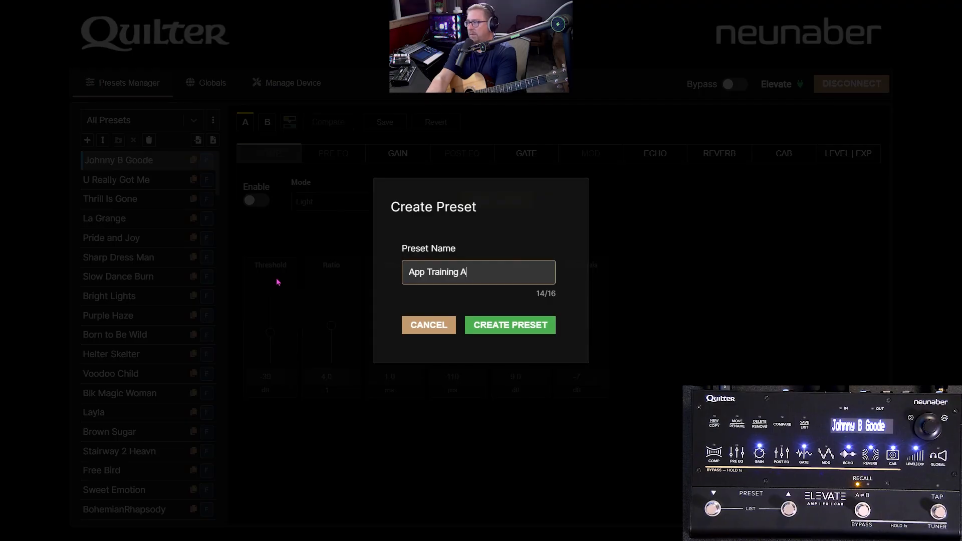
pyautogui.write('cc')
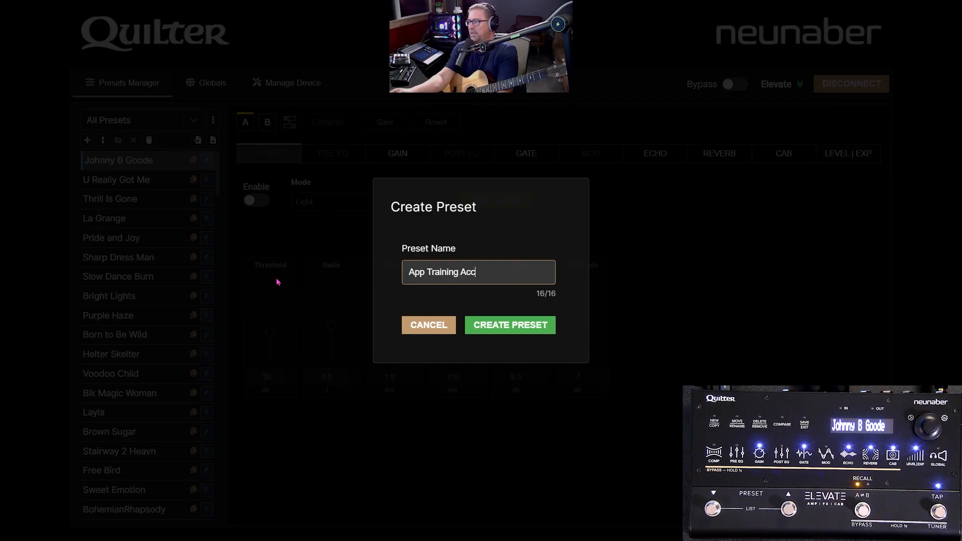
pyautogui.click(517, 325)
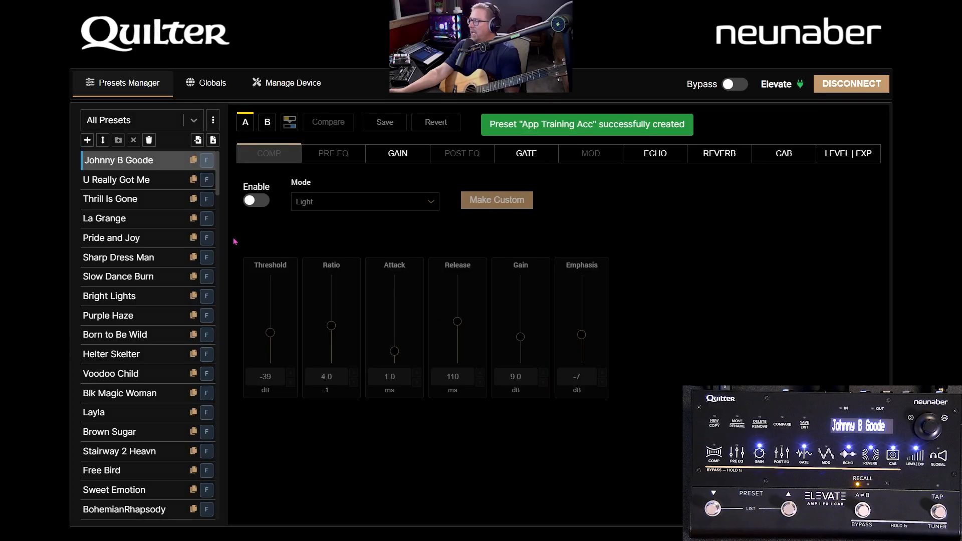
# Step: Load the App Training Acc preset from the end of the list and toggle between its variants B and A
pyautogui.scroll(-15, 177, 282)
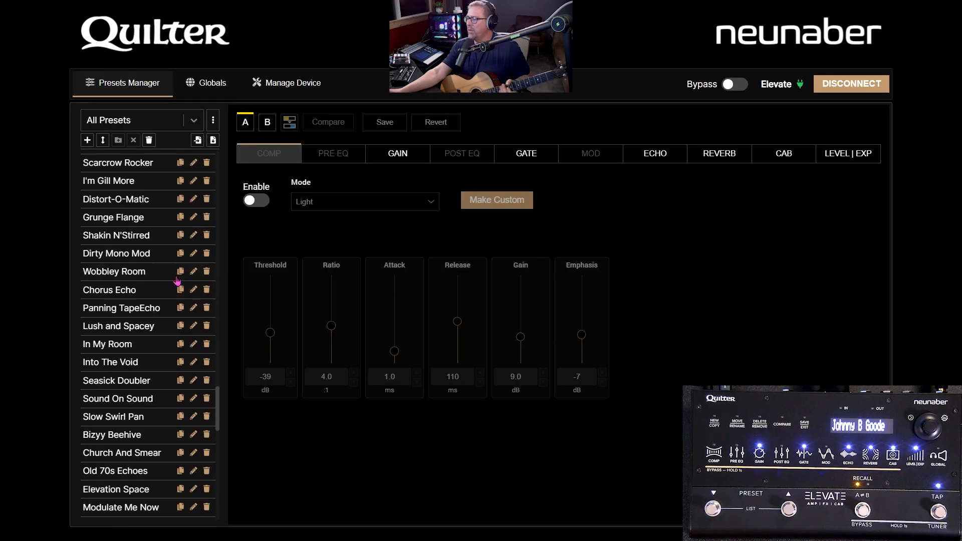
pyautogui.scroll(-10, 177, 282)
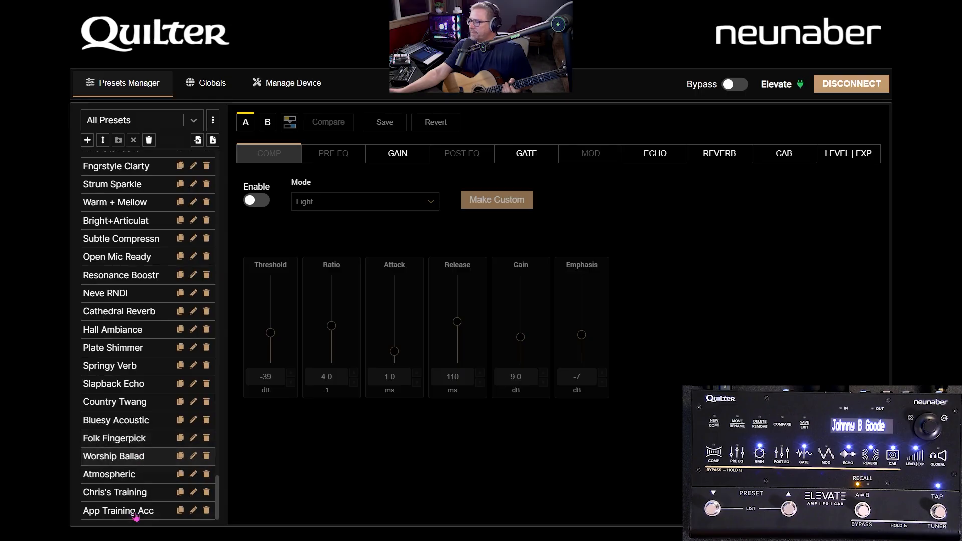
pyautogui.click(131, 515)
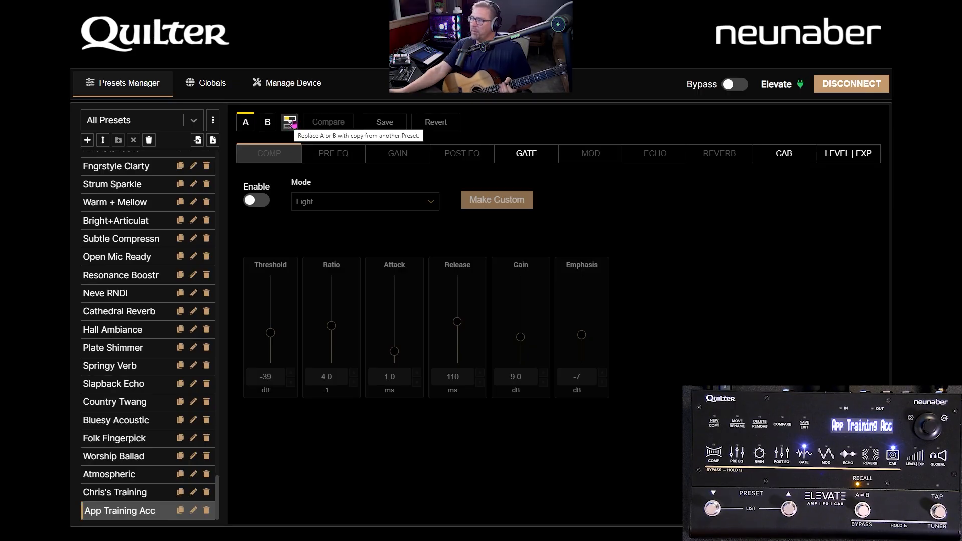
pyautogui.click(266, 127)
pyautogui.click(251, 126)
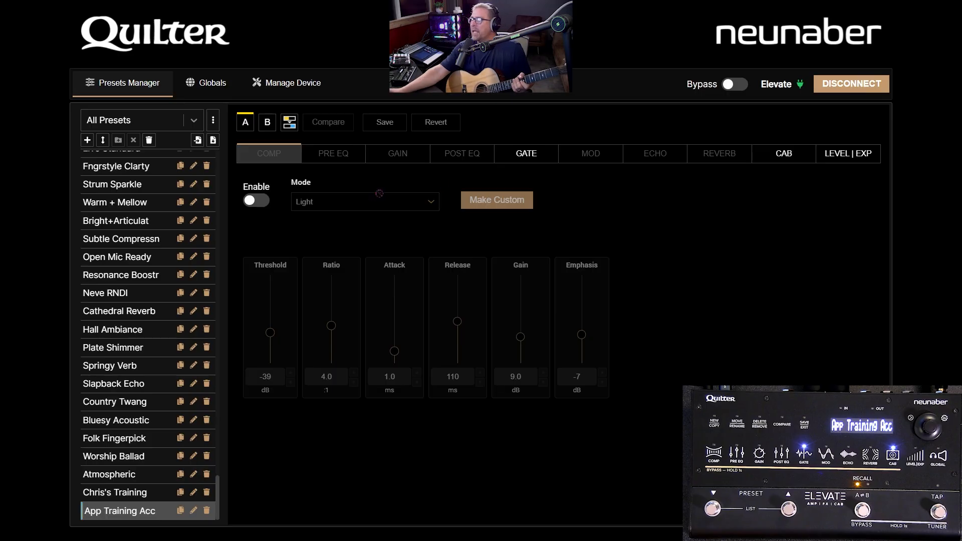
pyautogui.click(268, 125)
pyautogui.click(244, 124)
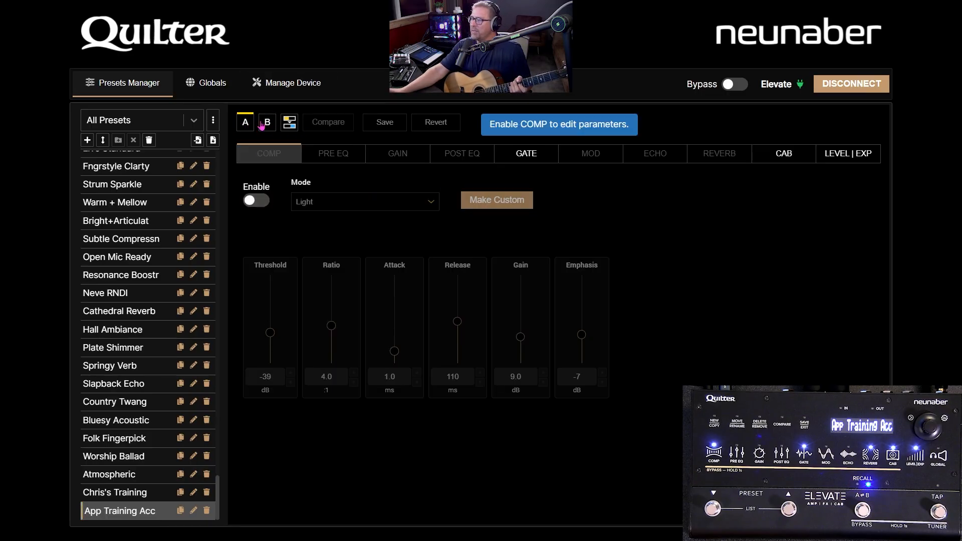
# Step: Import variant A of Cathedral Reverb into variant A of App Training Acc and close the import dialog
pyautogui.click(289, 122)
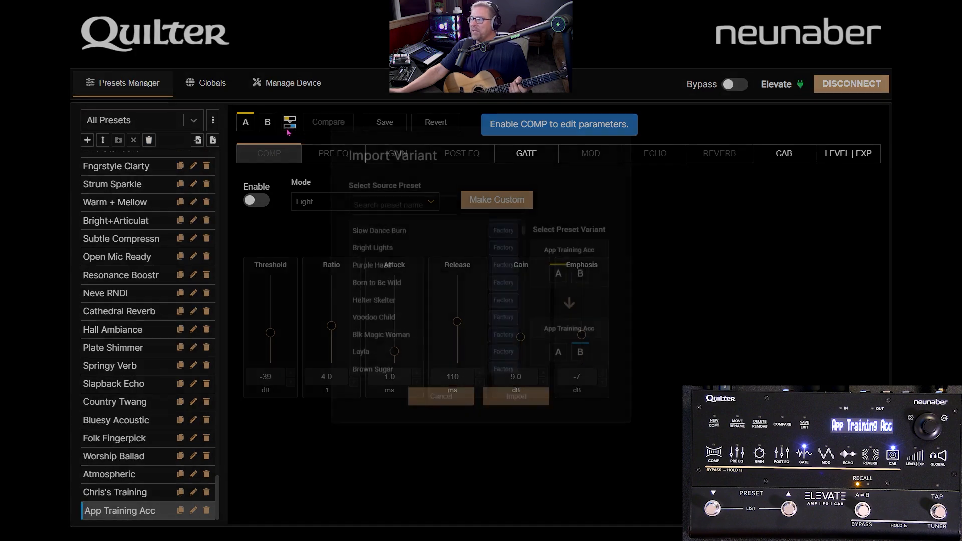
pyautogui.scroll(-5, 384, 306)
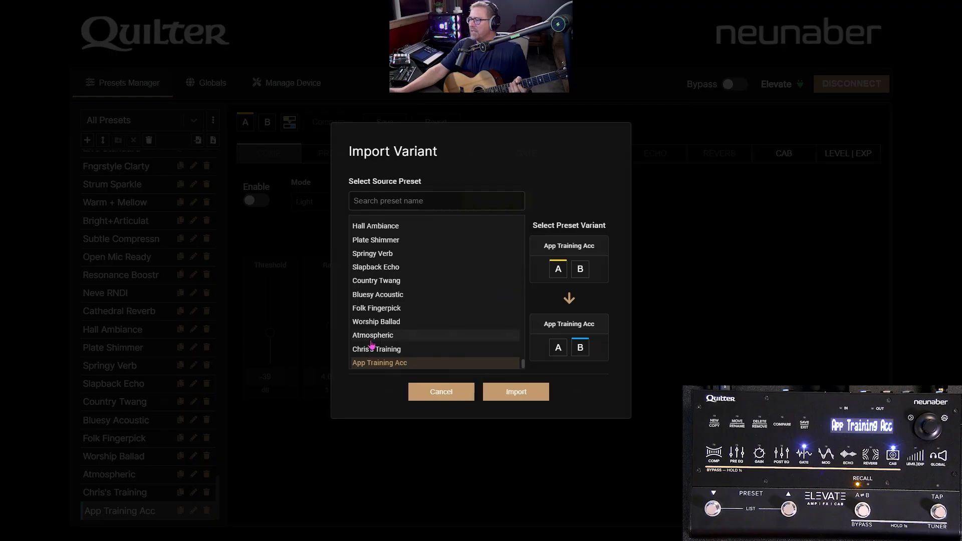
pyautogui.scroll(4, 380, 341)
pyautogui.scroll(-1, 391, 280)
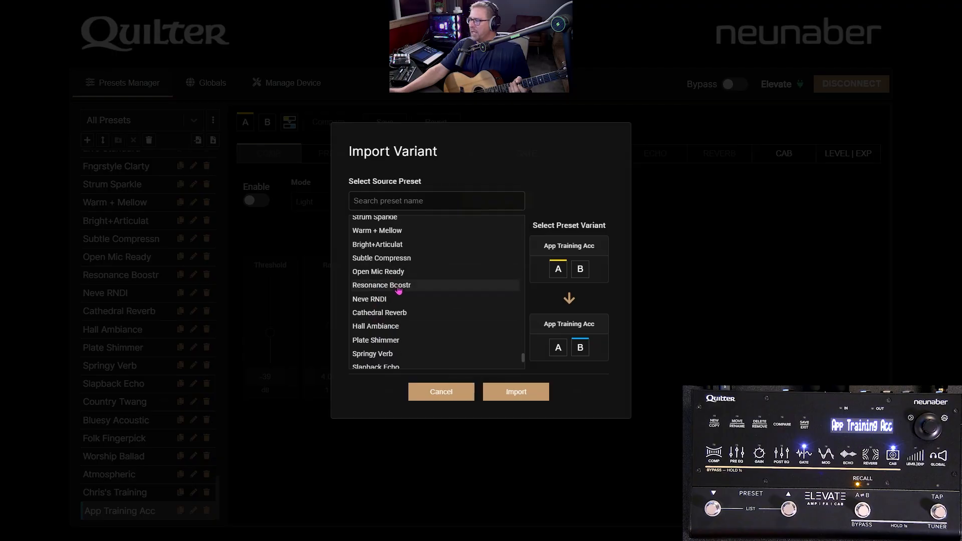
pyautogui.click(411, 313)
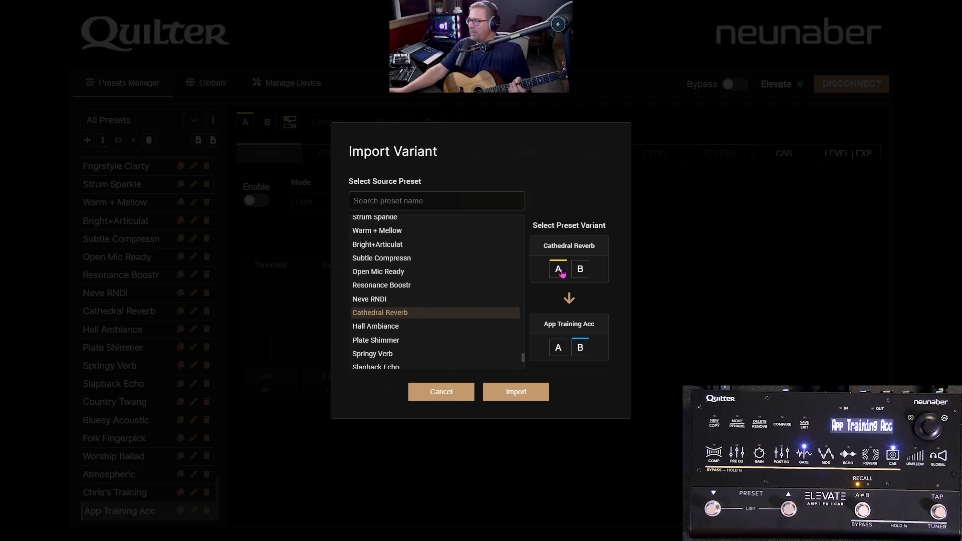
pyautogui.click(563, 351)
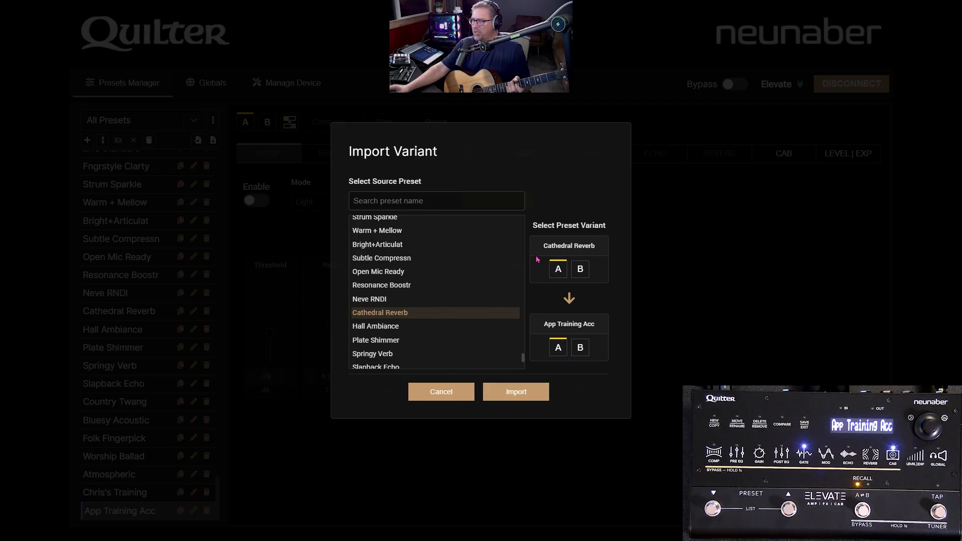
pyautogui.click(500, 398)
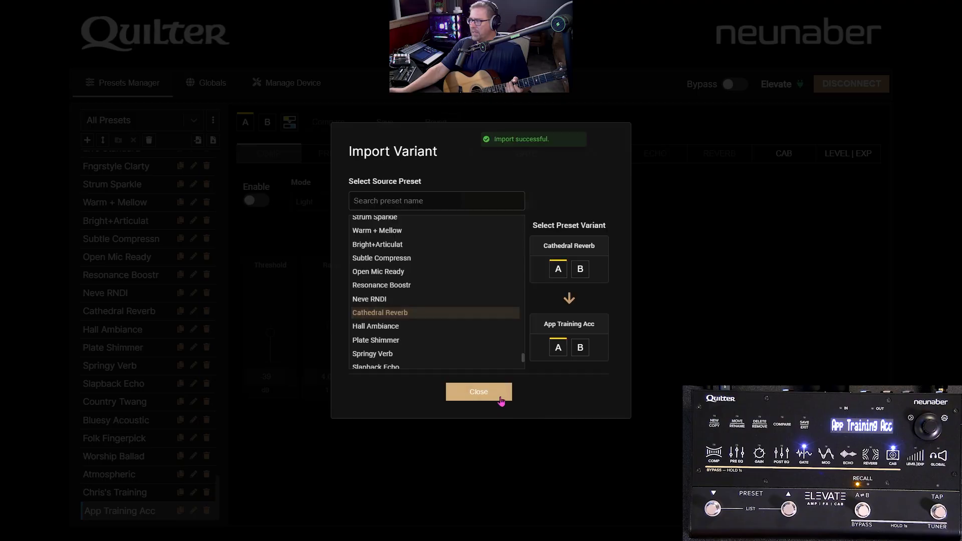
pyautogui.click(466, 399)
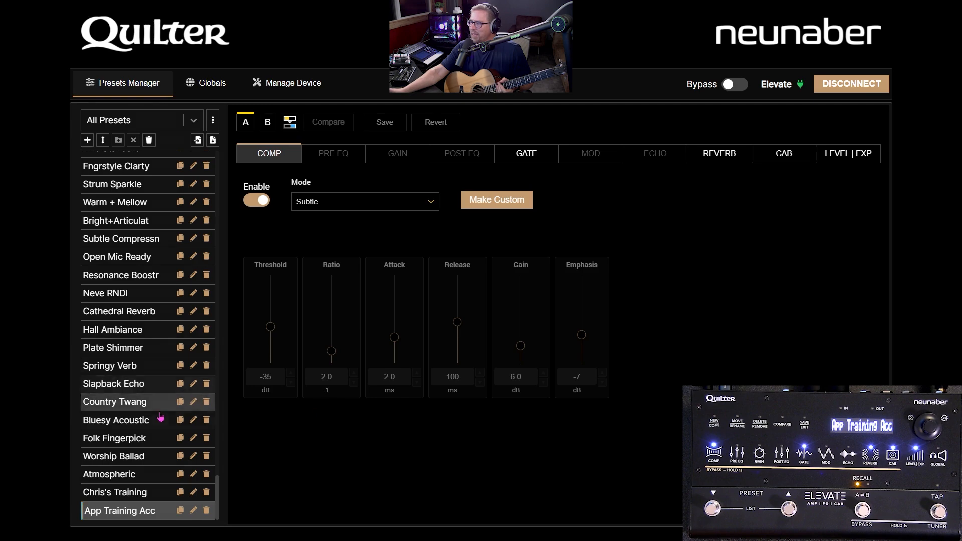
# Step: Load Cathedral Reverb to compare its settings, return to App Training Acc and bring up its variant B
pyautogui.click(131, 311)
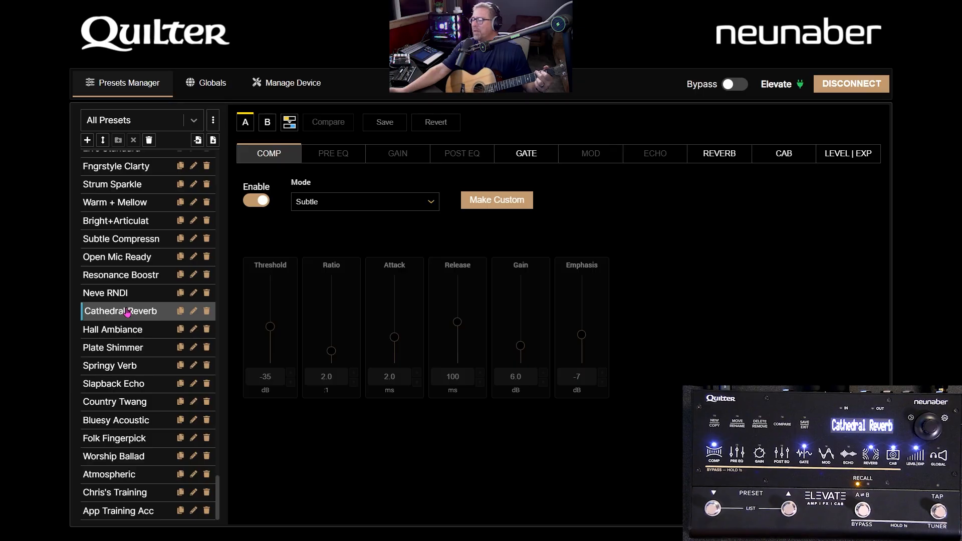
pyautogui.click(113, 519)
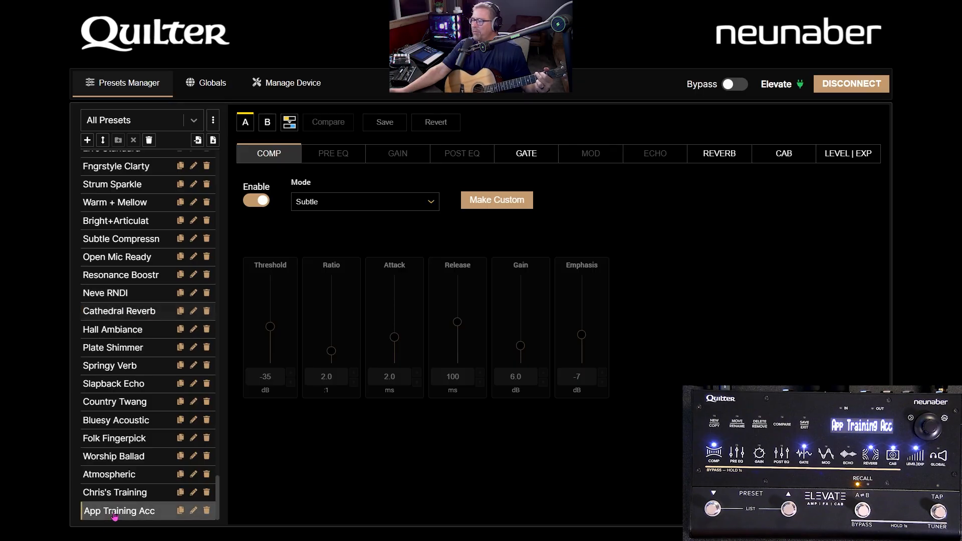
pyautogui.click(290, 128)
pyautogui.scroll(-20, 466, 262)
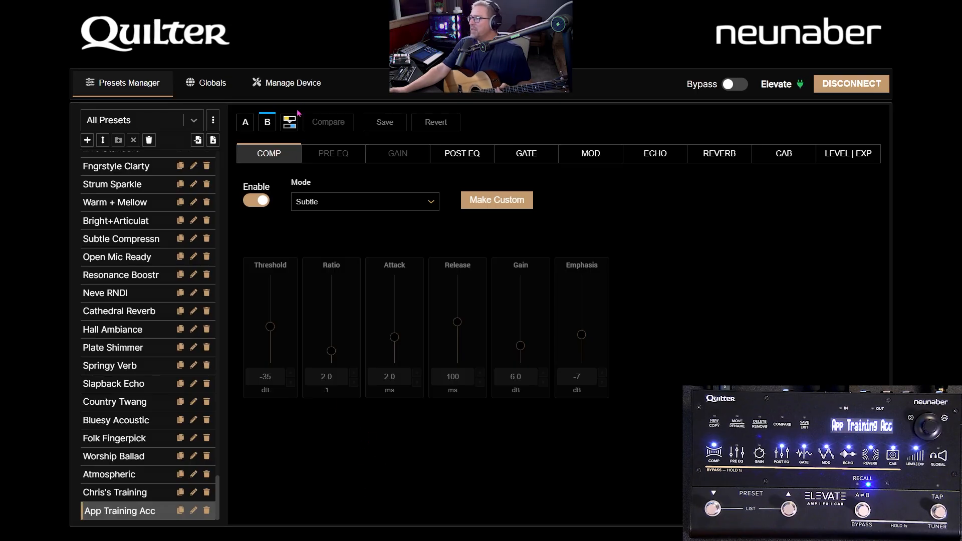
# Step: Import variant A of In The Cave into variant B of App Training Acc and close the import dialog
pyautogui.click(290, 123)
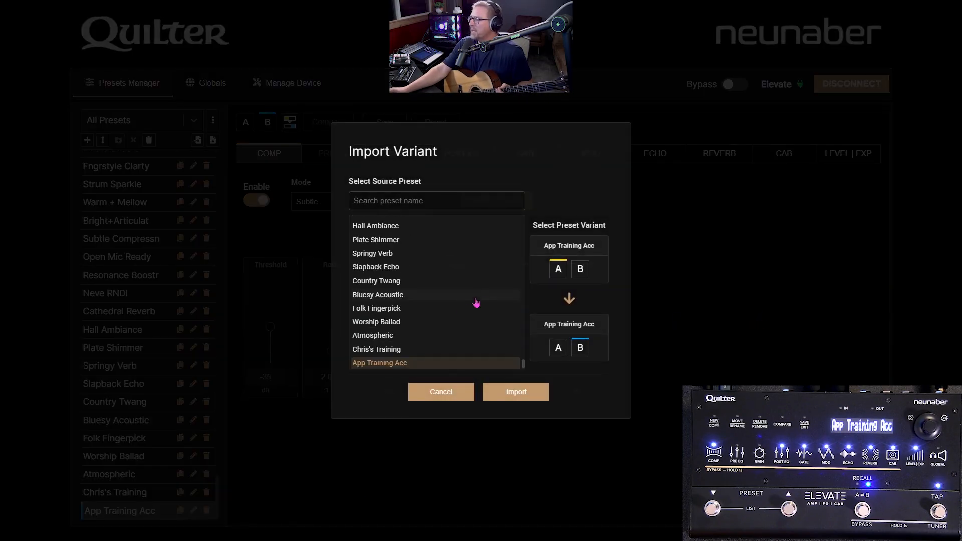
pyautogui.scroll(5, 441, 291)
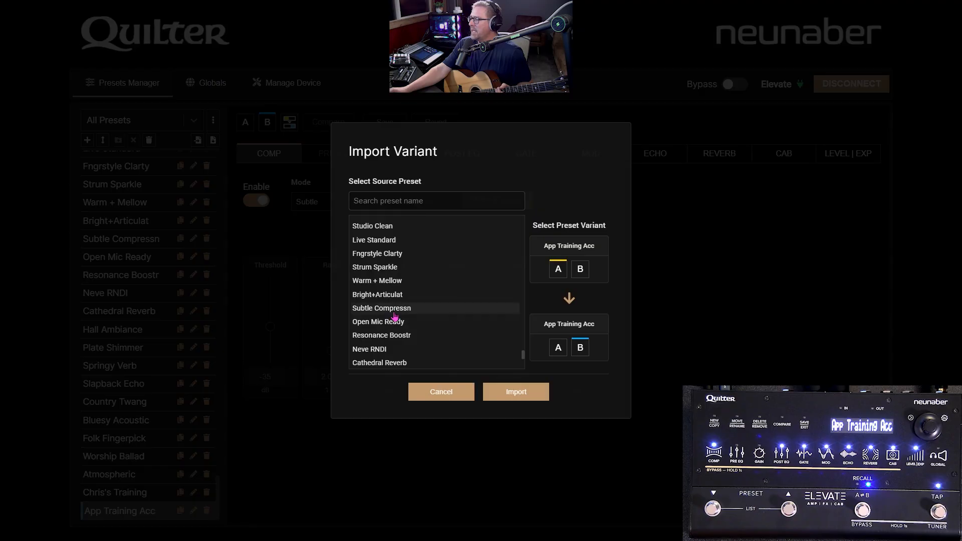
pyautogui.scroll(-2, 404, 291)
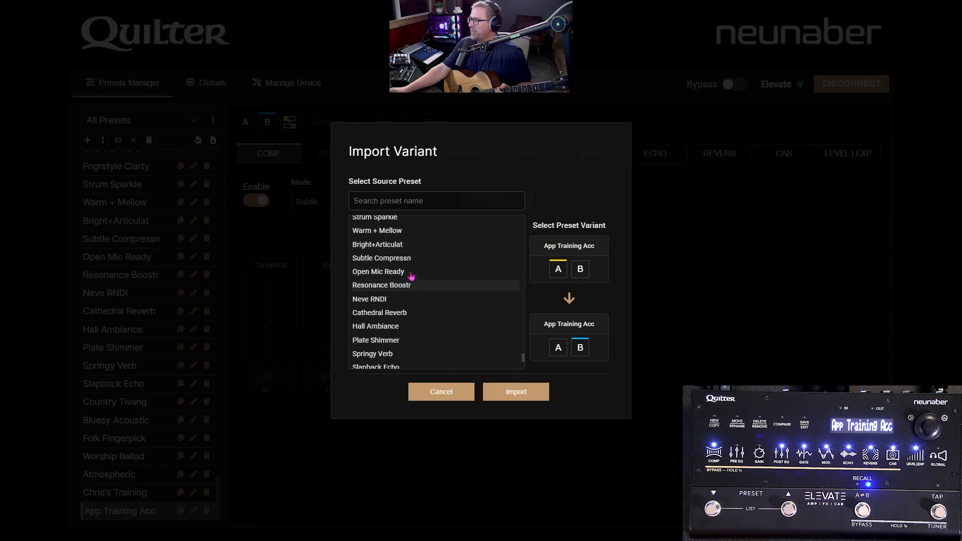
pyautogui.scroll(3, 417, 304)
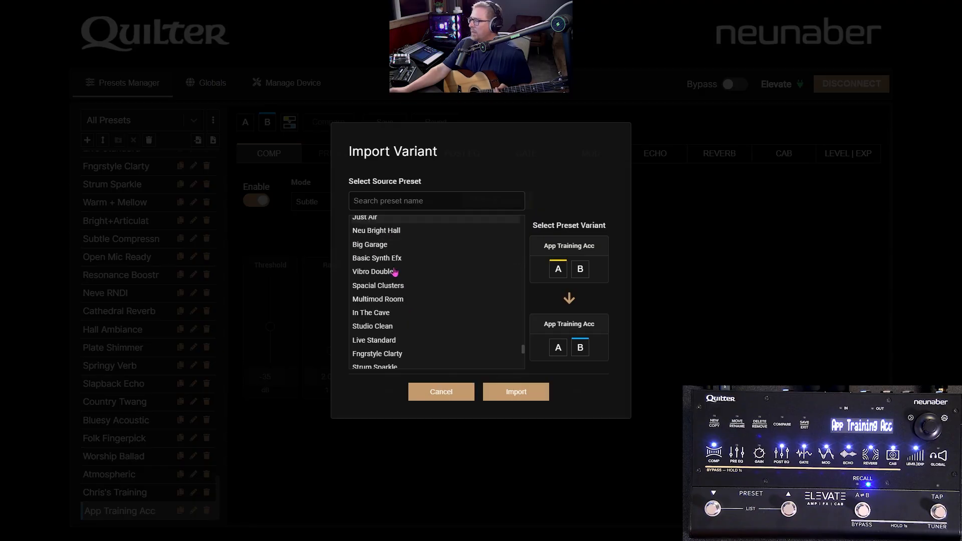
pyautogui.scroll(-1, 393, 275)
pyautogui.click(393, 263)
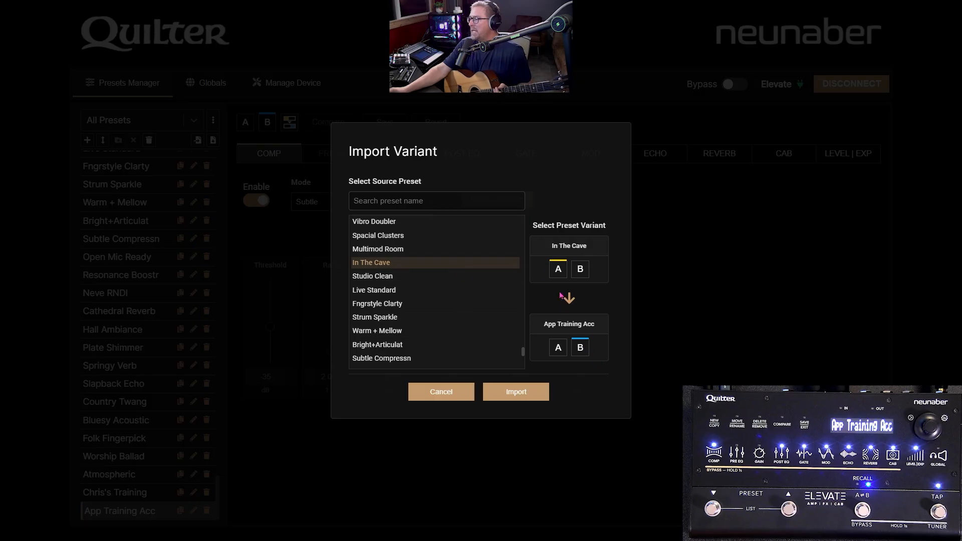
pyautogui.click(509, 404)
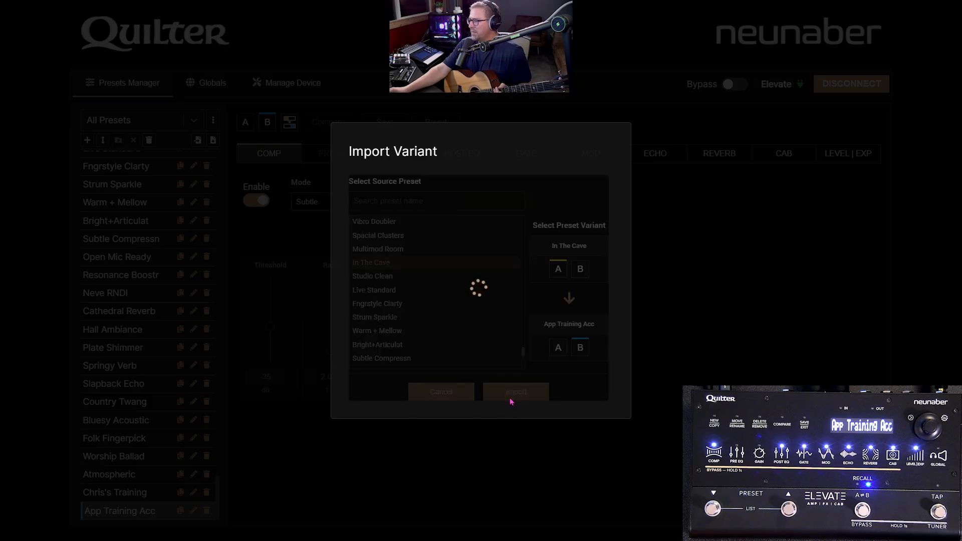
pyautogui.click(480, 393)
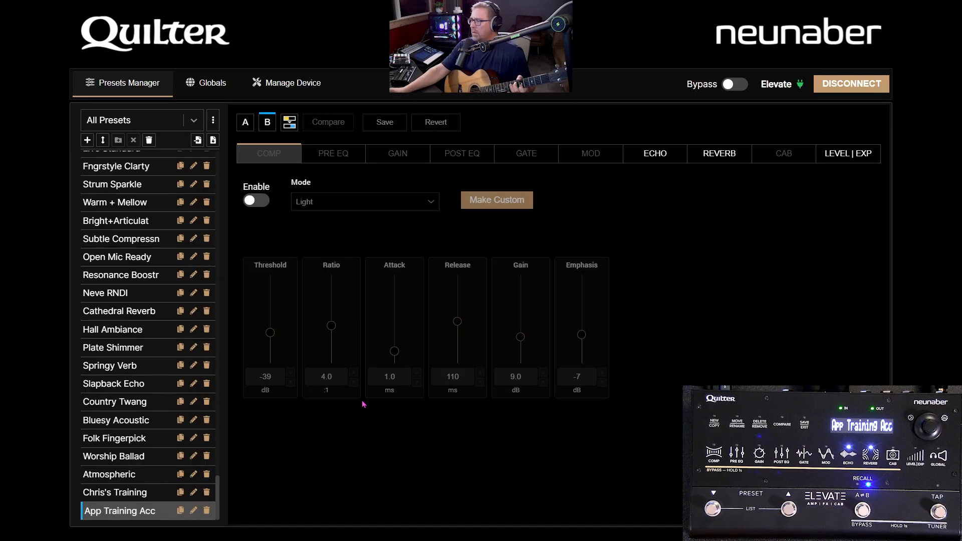
# Step: Switch App Training Acc to variant A and look through the All Presets list
pyautogui.click(245, 125)
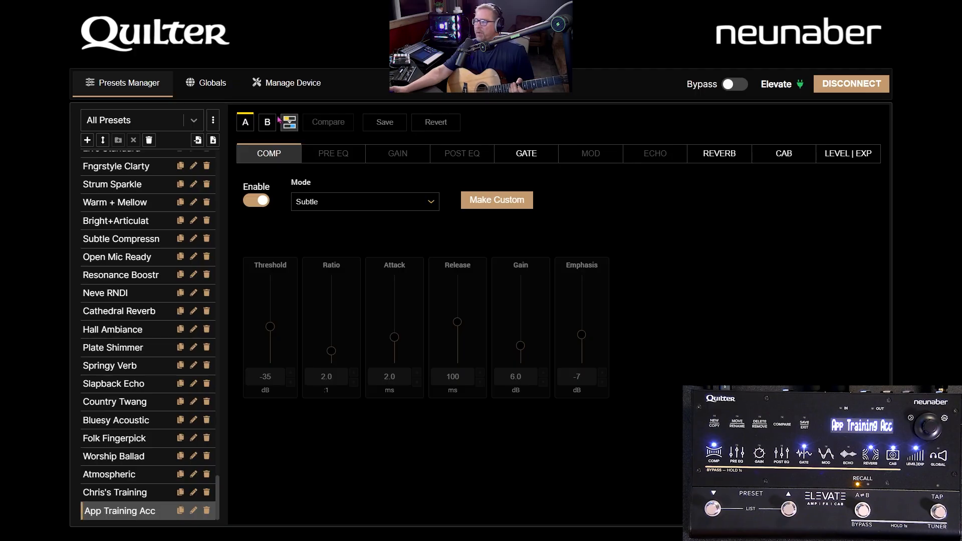
pyautogui.scroll(3, 103, 289)
pyautogui.scroll(3, 103, 289)
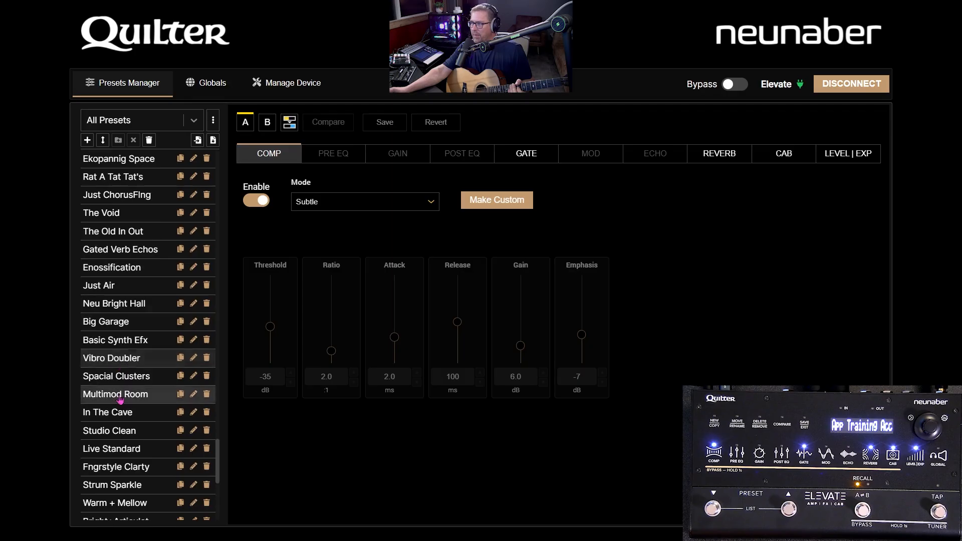
pyautogui.scroll(-6, 166, 388)
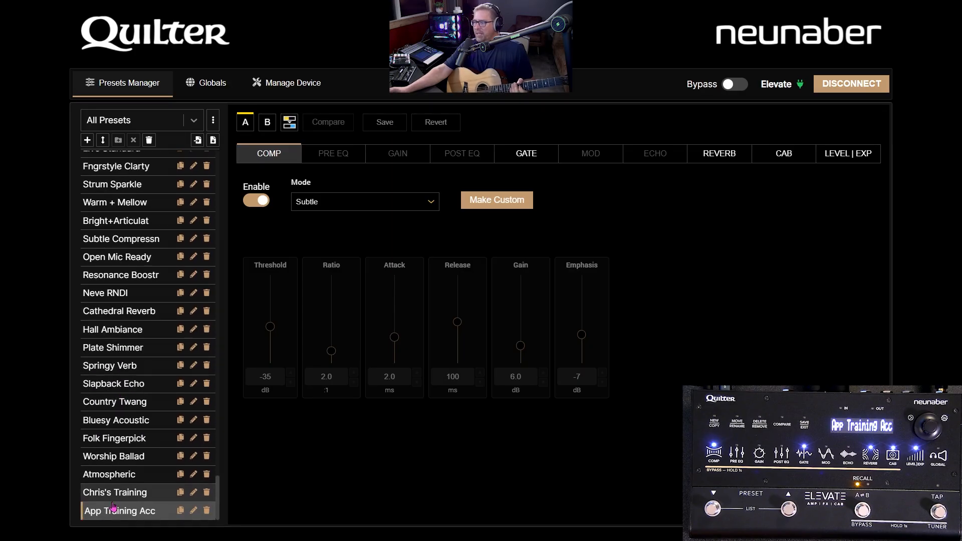
# Step: Set the reverb's Pre-Delay to 92 ms and Tilt to -4.4 dB in variant A of App Training Acc
pyautogui.click(731, 160)
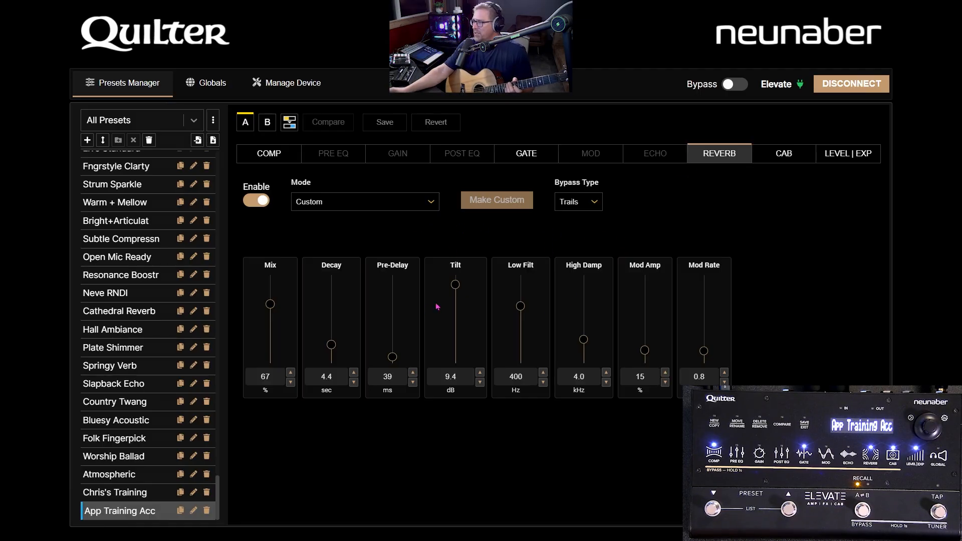
pyautogui.moveTo(393, 355); pyautogui.dragTo(394, 319)
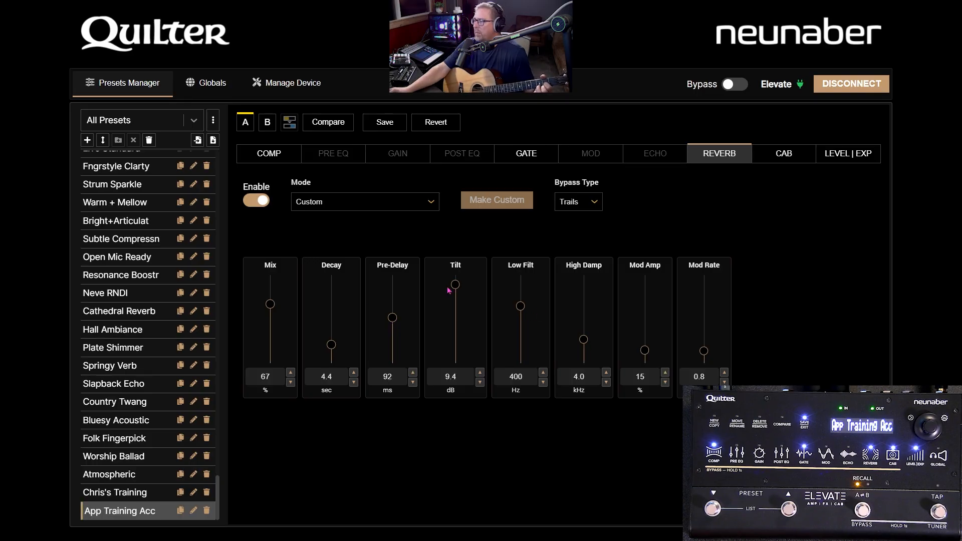
pyautogui.moveTo(459, 290); pyautogui.dragTo(456, 344)
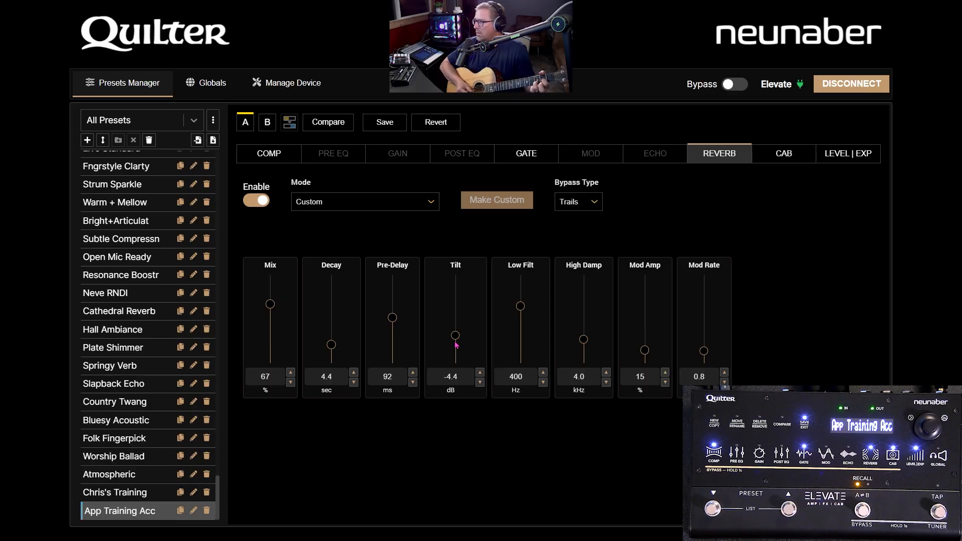
# Step: Compare the edited reverb with the saved version, exit the comparison and revert the unsaved changes
pyautogui.click(329, 122)
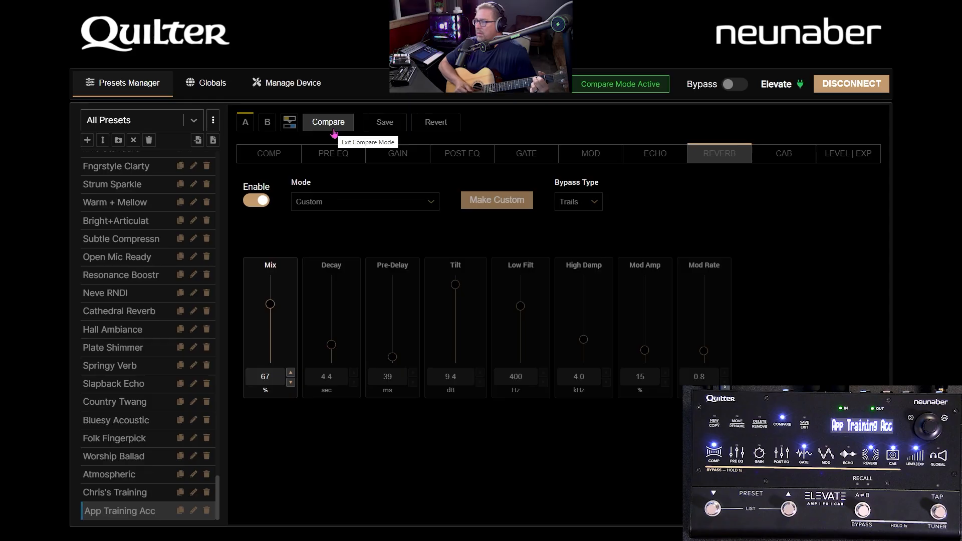
pyautogui.click(334, 133)
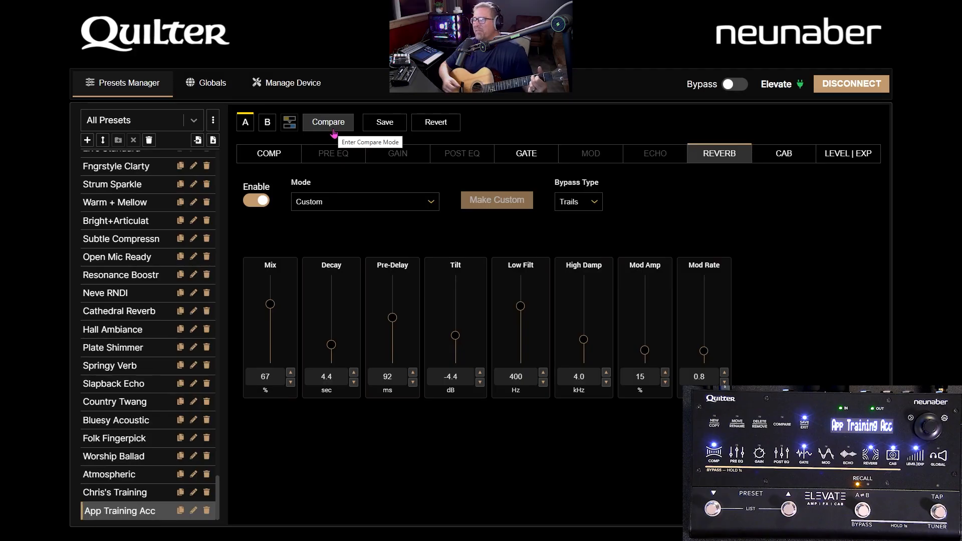
pyautogui.click(453, 130)
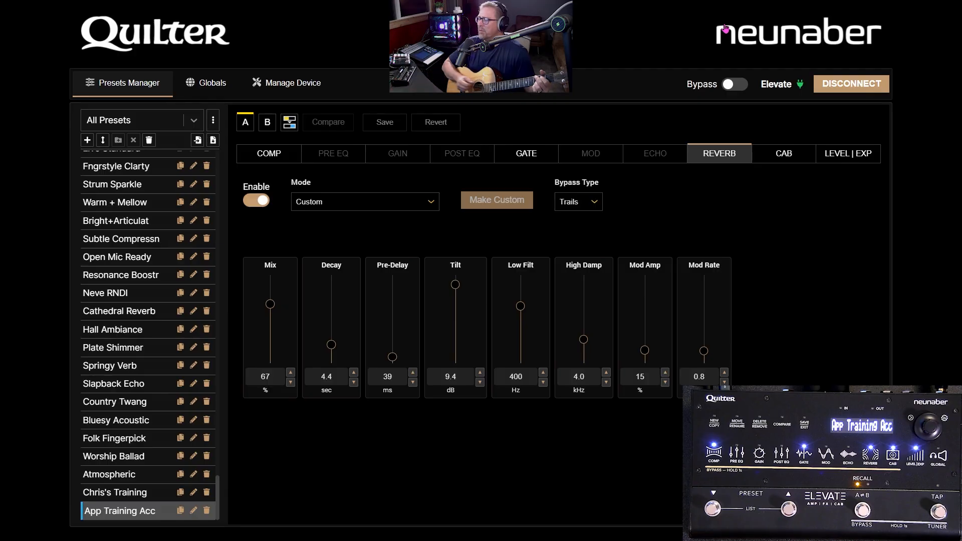